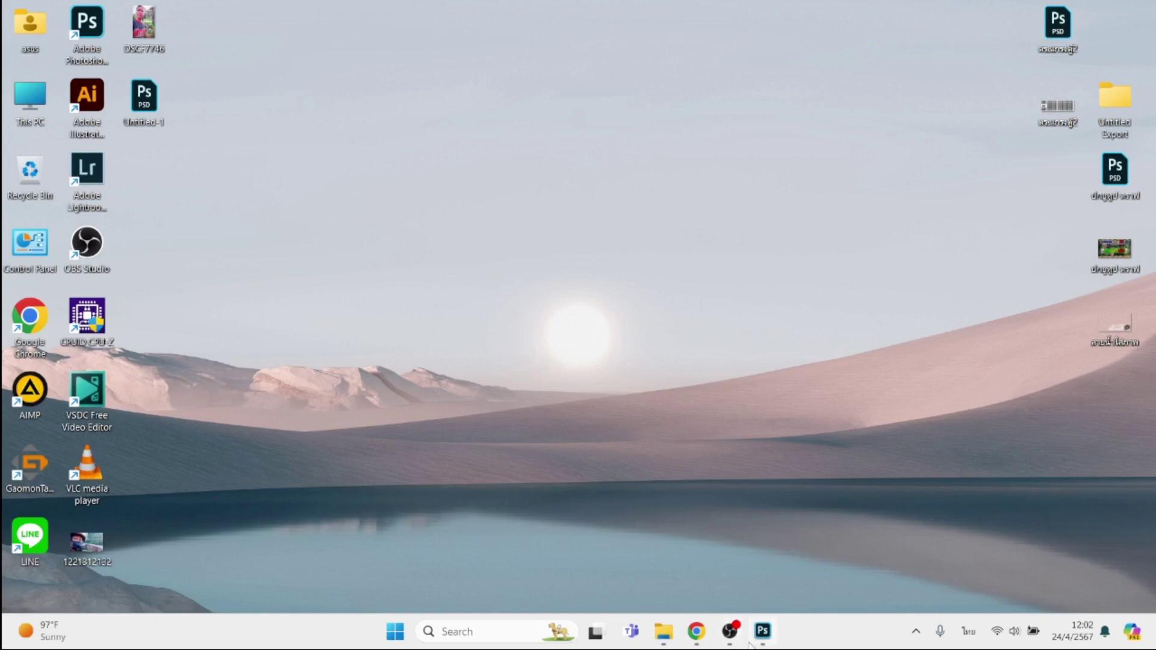
- Restore the Photoshop window showing the blank 1920×1080 Untitled-1 canvas
click(759, 633)
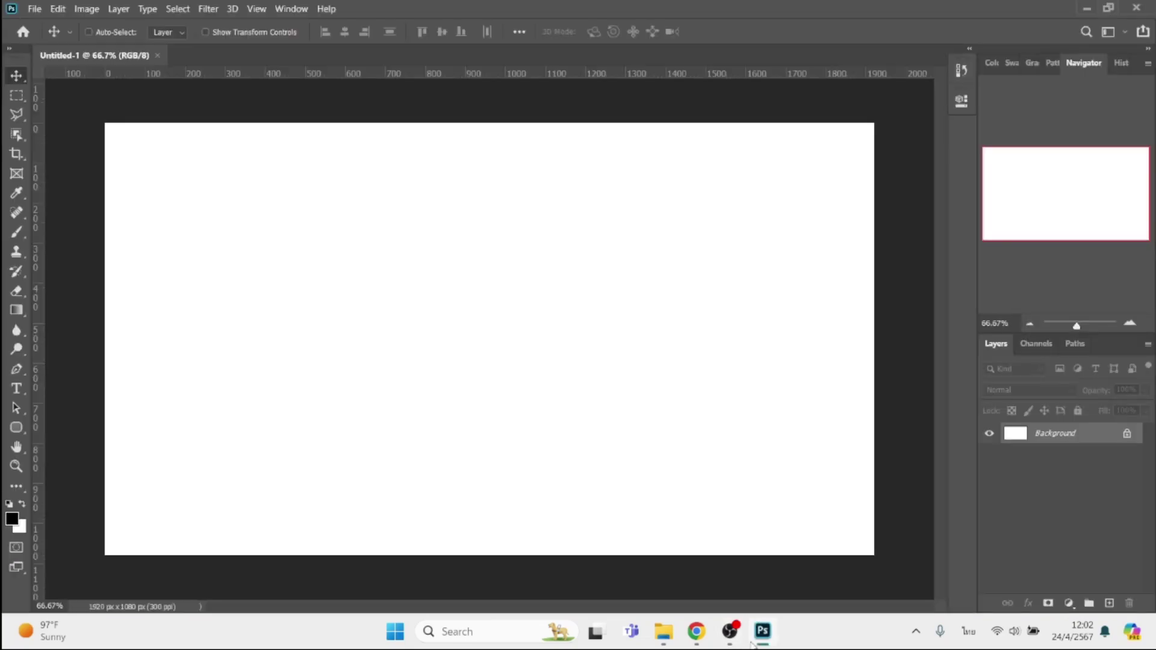
- Unlock the Background layer and add the Thai word หางของผม as text on the canvas's left
click(1128, 434)
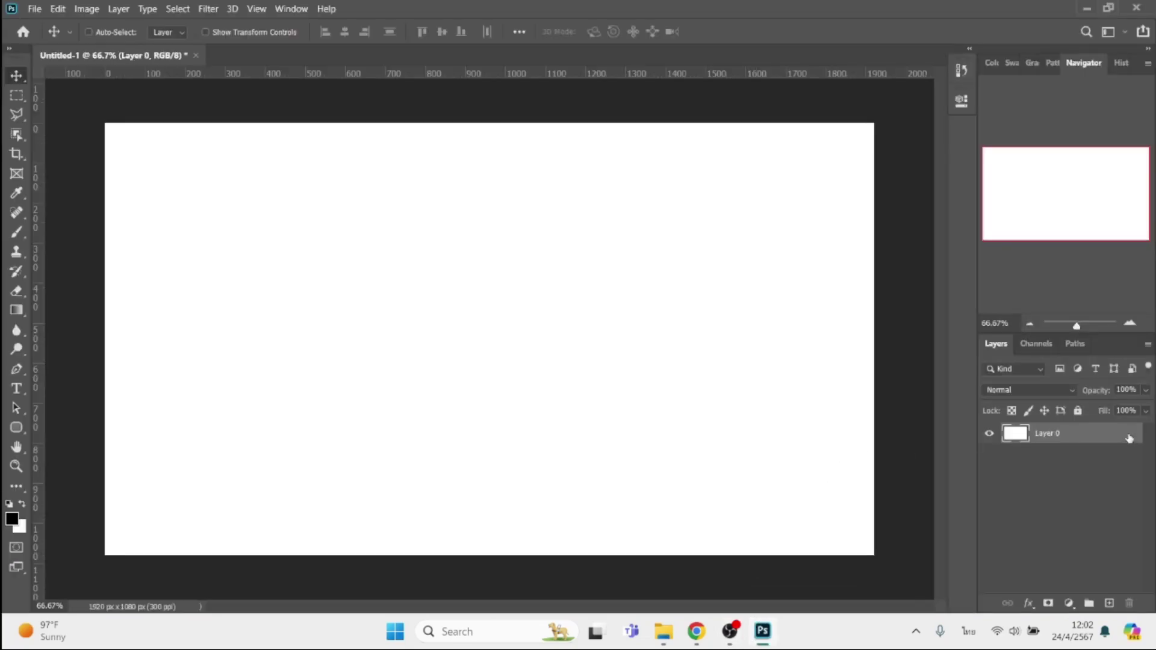
key(t)
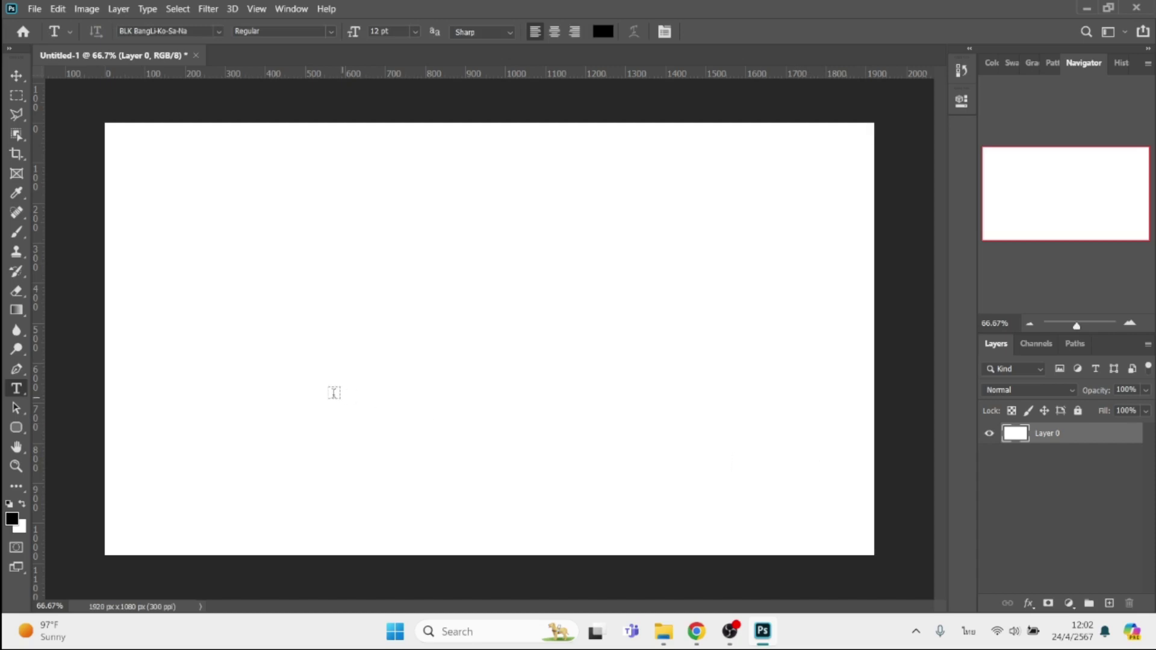
click(247, 332)
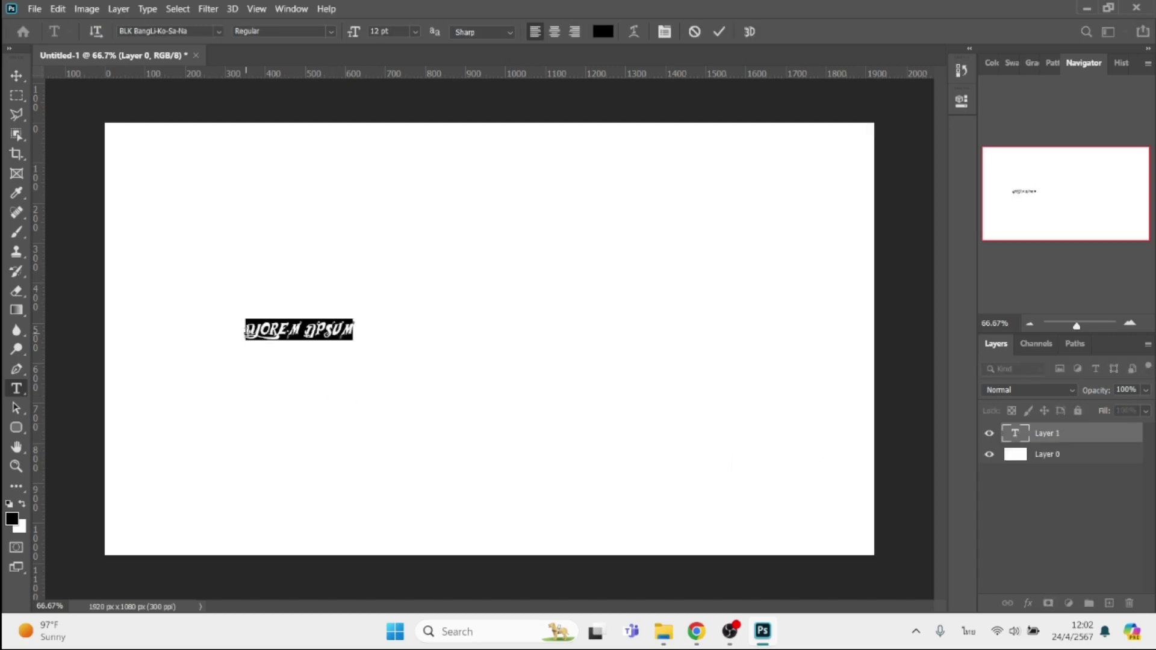
text(ทาง)
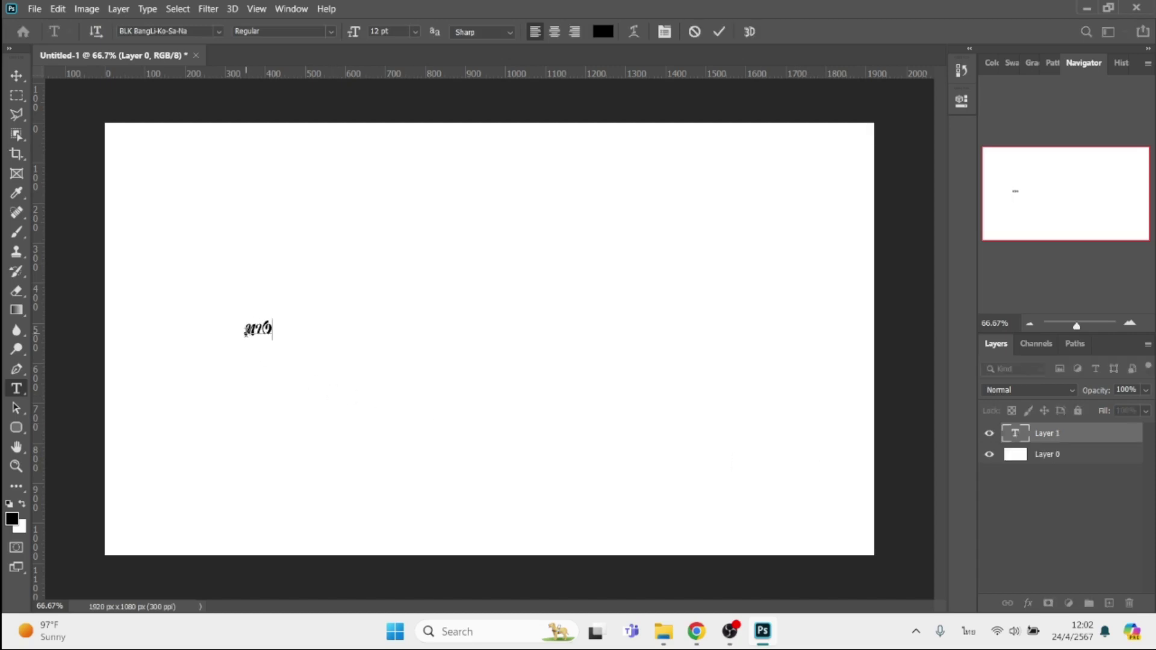
text(ห)
text(ลวงชนบท)
click(17, 76)
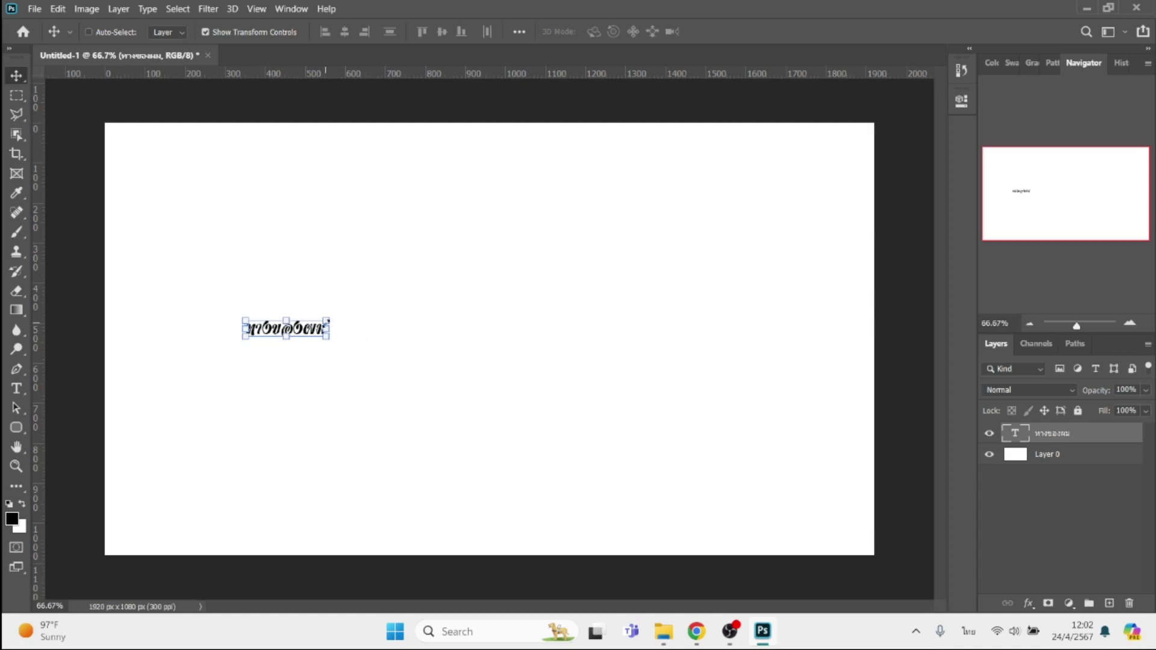
- Scale up the หางของผม text and move it left and down on the canvas
key(ctrl+t)
drag(328, 320, 502, 258)
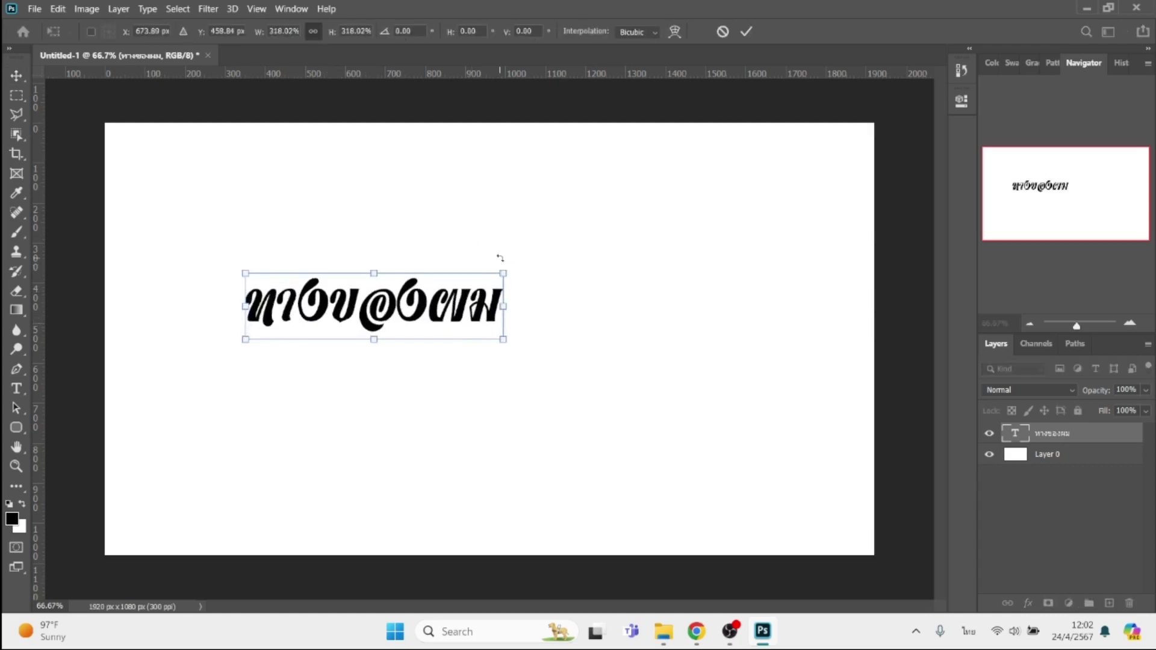
key(Return)
mouse_move(385, 312)
mouse_down()
mouse_move(318, 341)
mouse_move(412, 424)
mouse_up()
- Duplicate the text layer, change the copy to กัญ, and place it after หางของผม
key(ctrl+j)
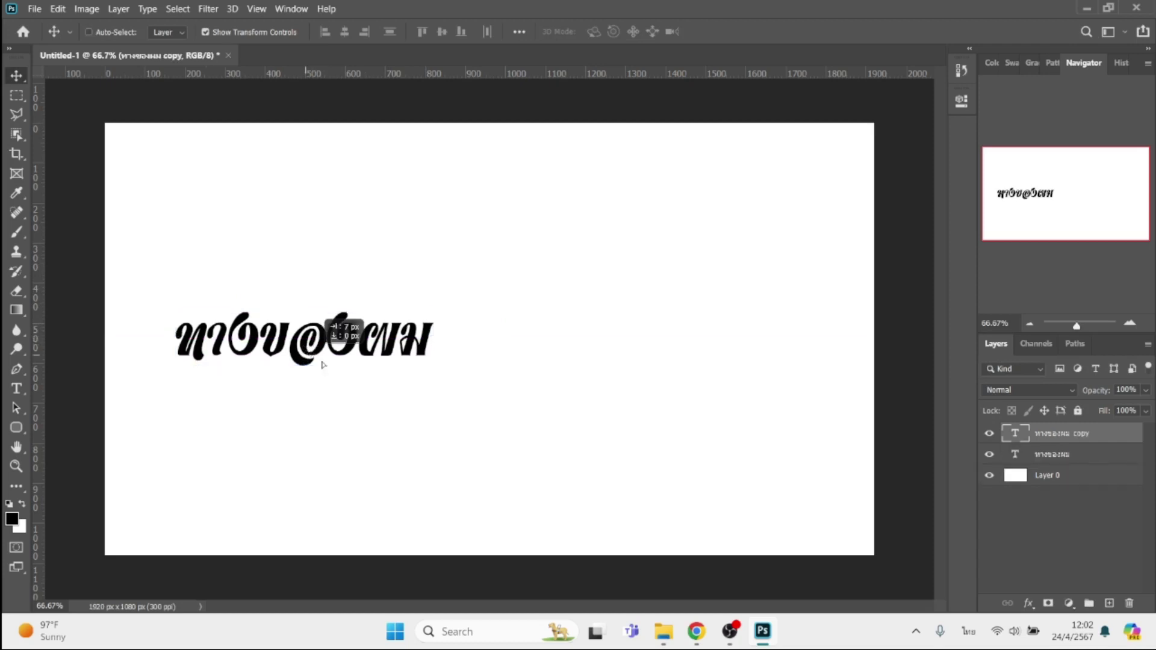
double_click(412, 421)
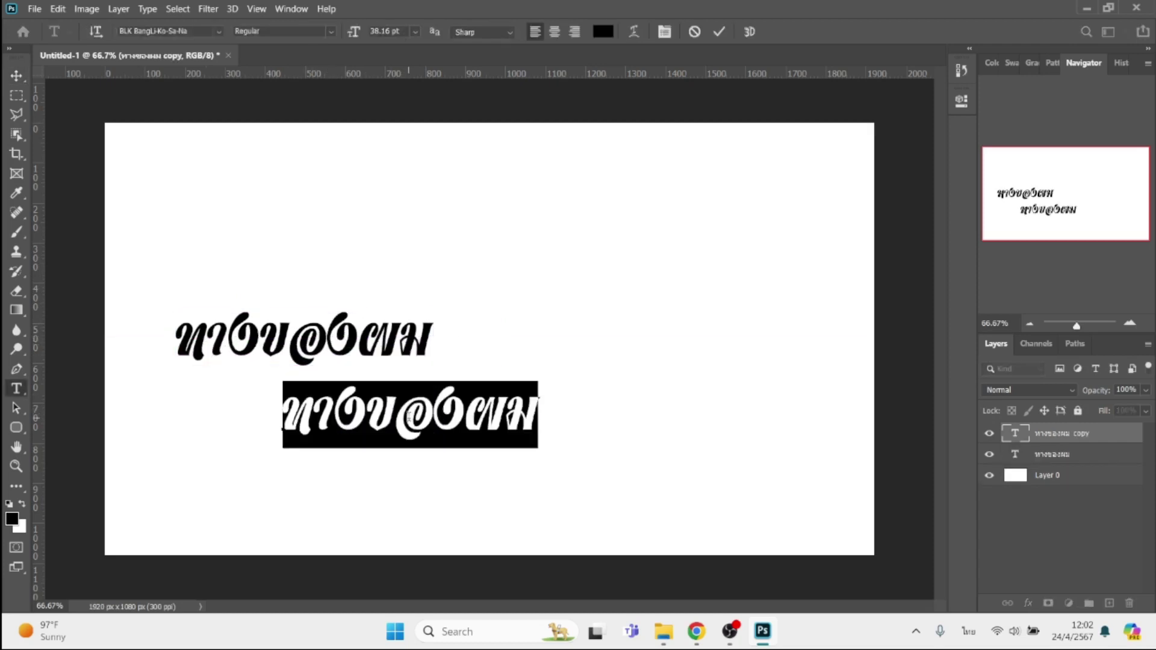
text(กัญ)
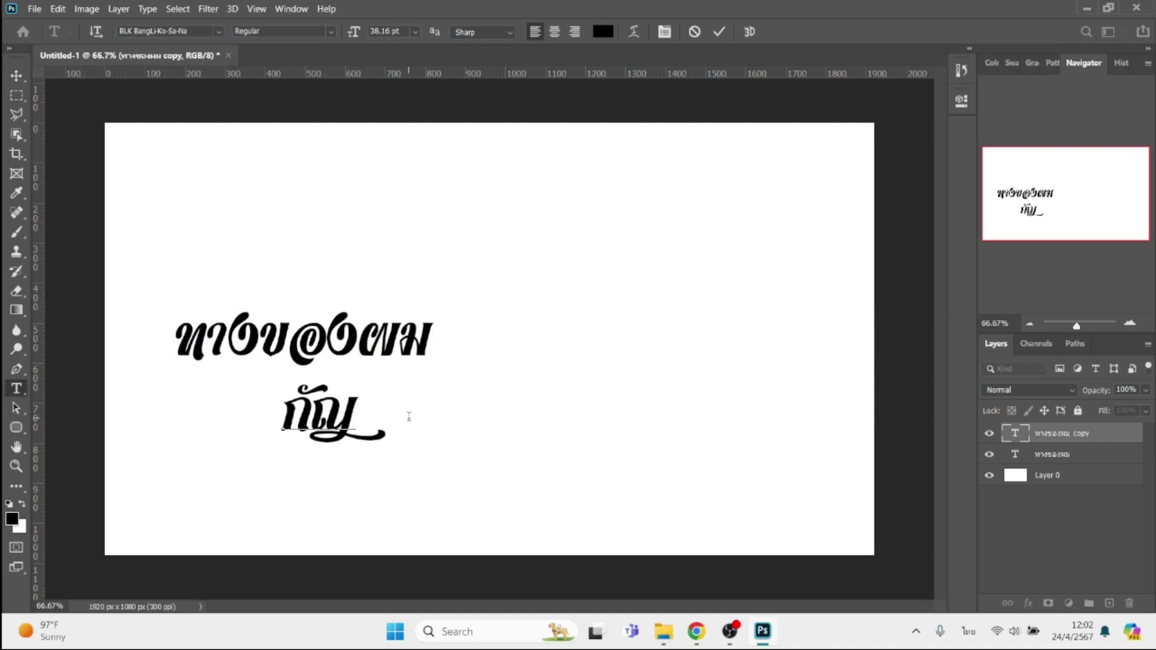
click(16, 75)
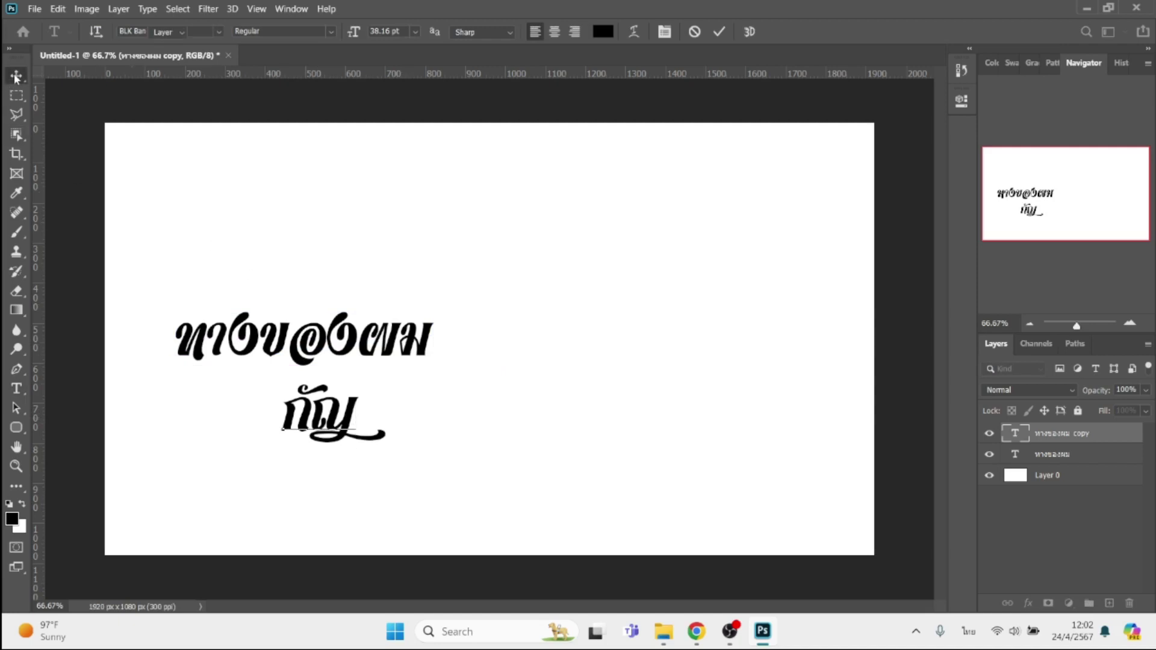
drag(351, 412, 480, 348)
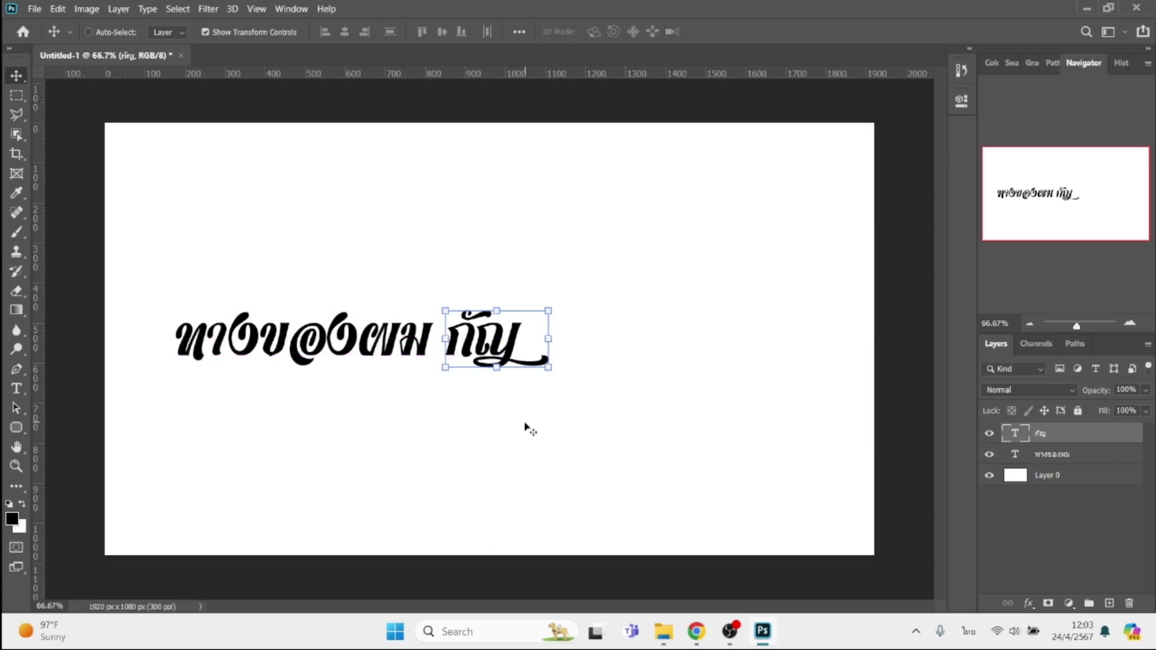
- Duplicate the กัญ layer, retype it as ไม่ขาด, and place it right beside กัญ
key(Left)
key(Left)
key(Left)
key(Left)
key(Left)
key(Left)
key(Left)
key(Left)
key(Left)
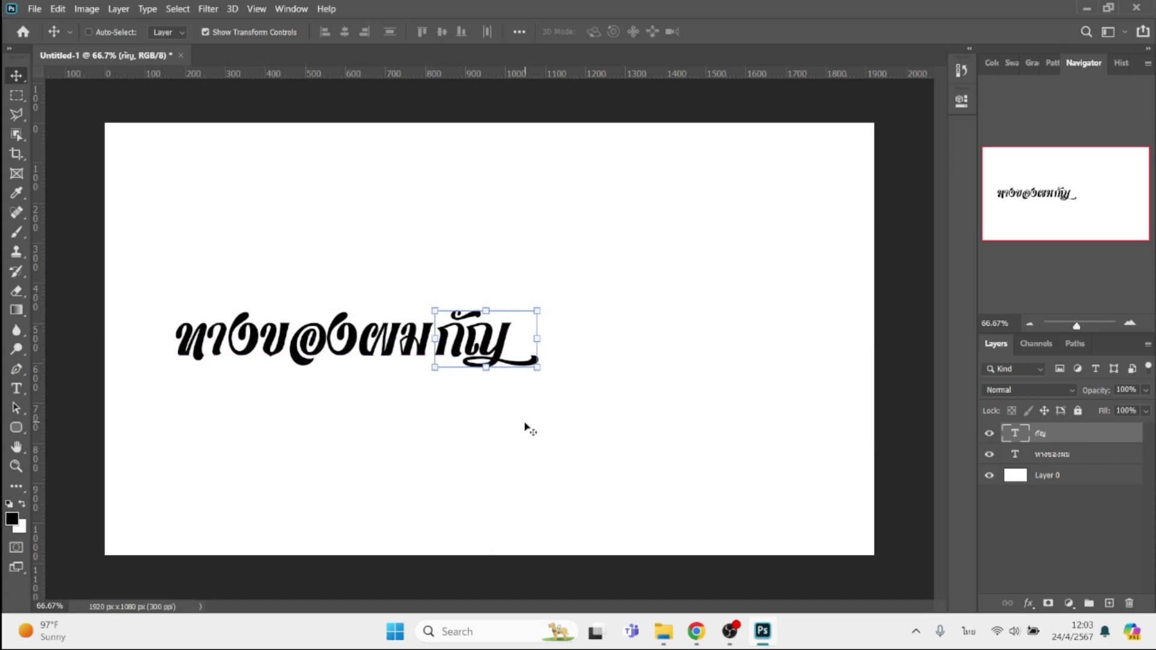
key(ctrl+j)
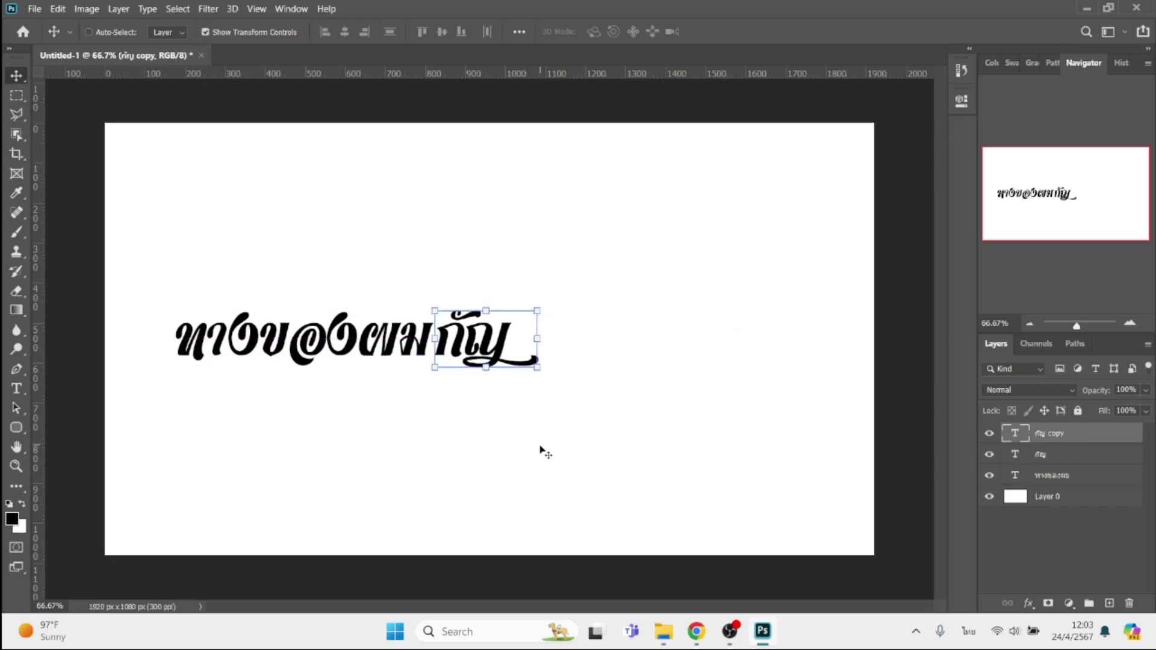
drag(480, 356, 584, 464)
double_click(571, 456)
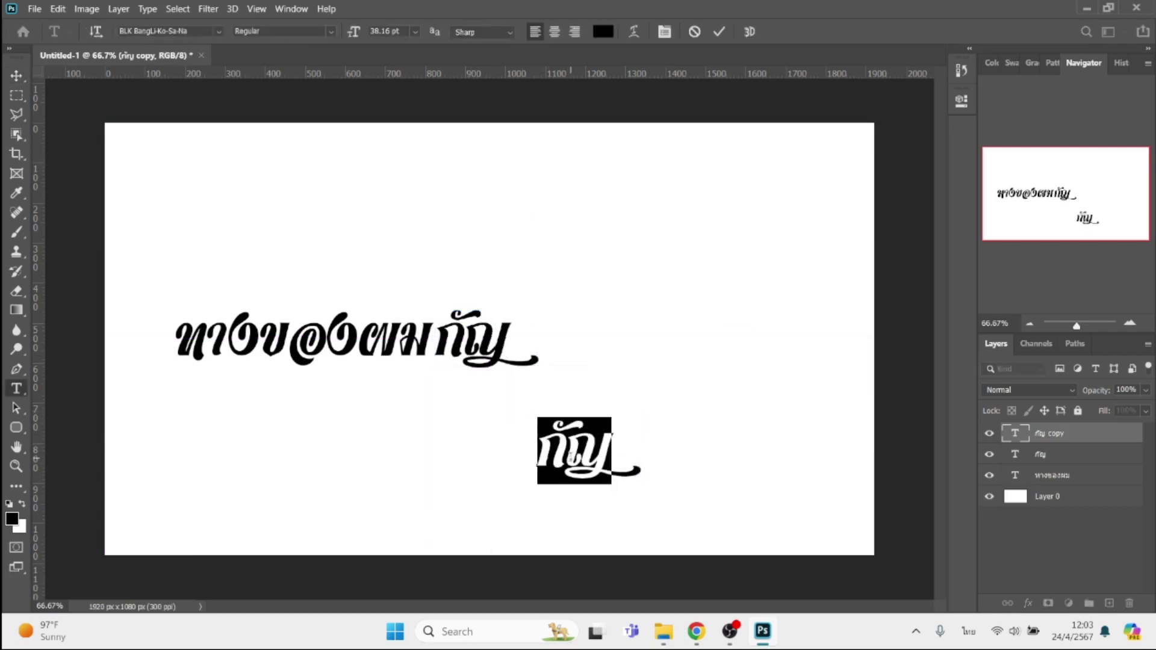
text(ไม่ข)
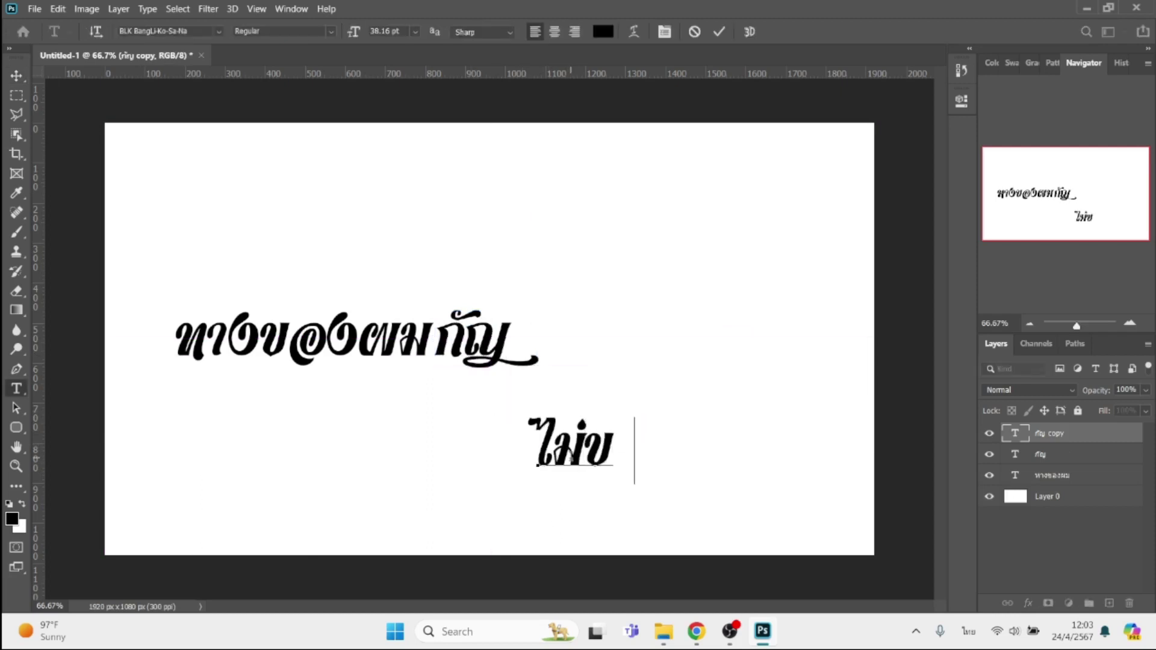
text(าด)
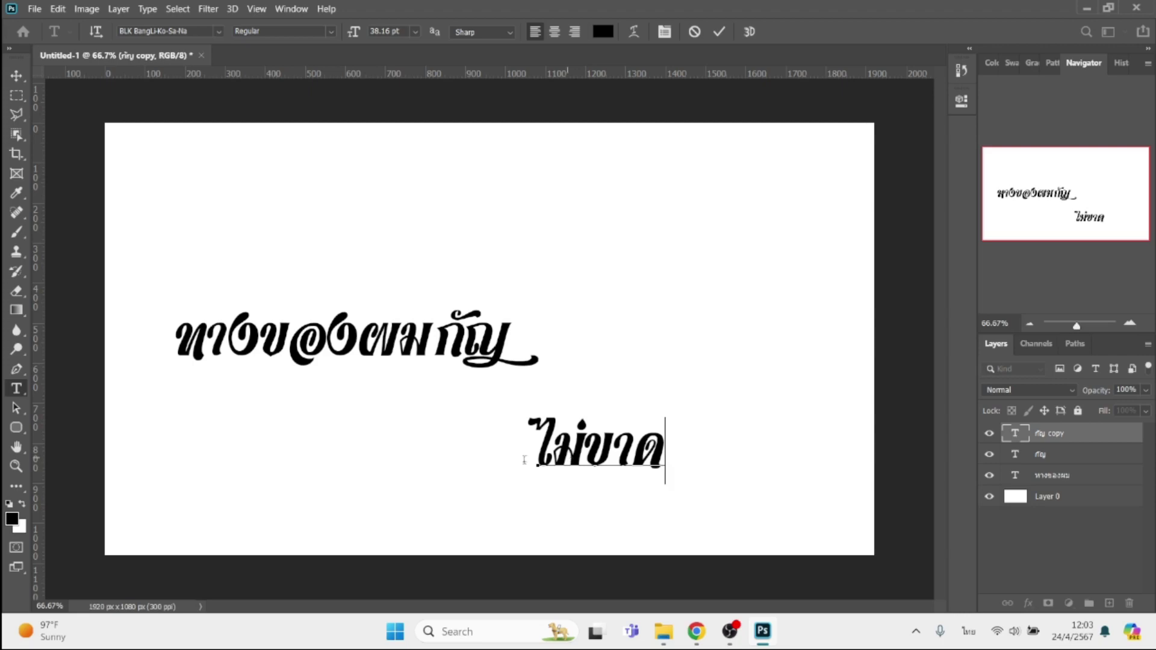
click(15, 76)
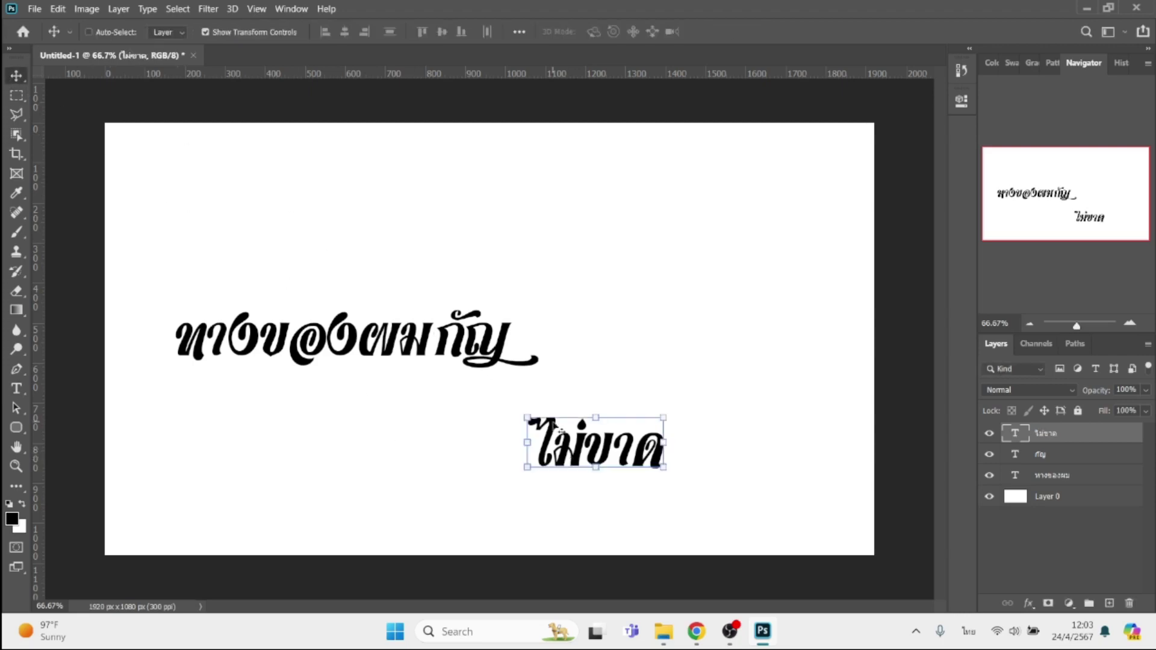
drag(573, 447, 574, 337)
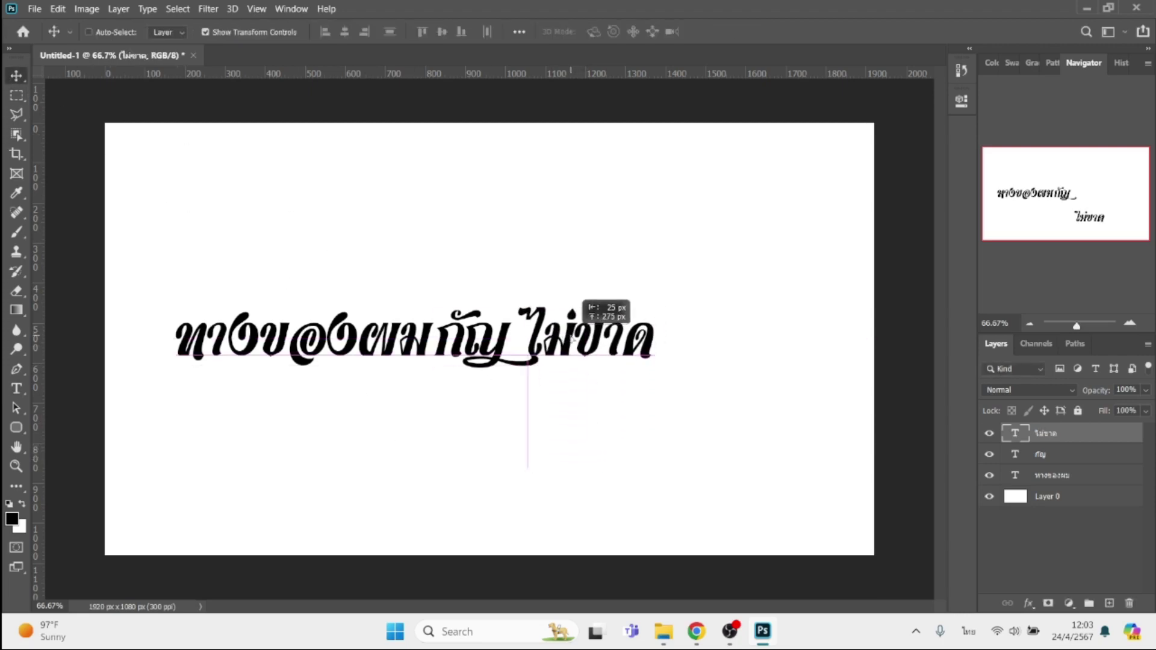
drag(574, 337, 554, 338)
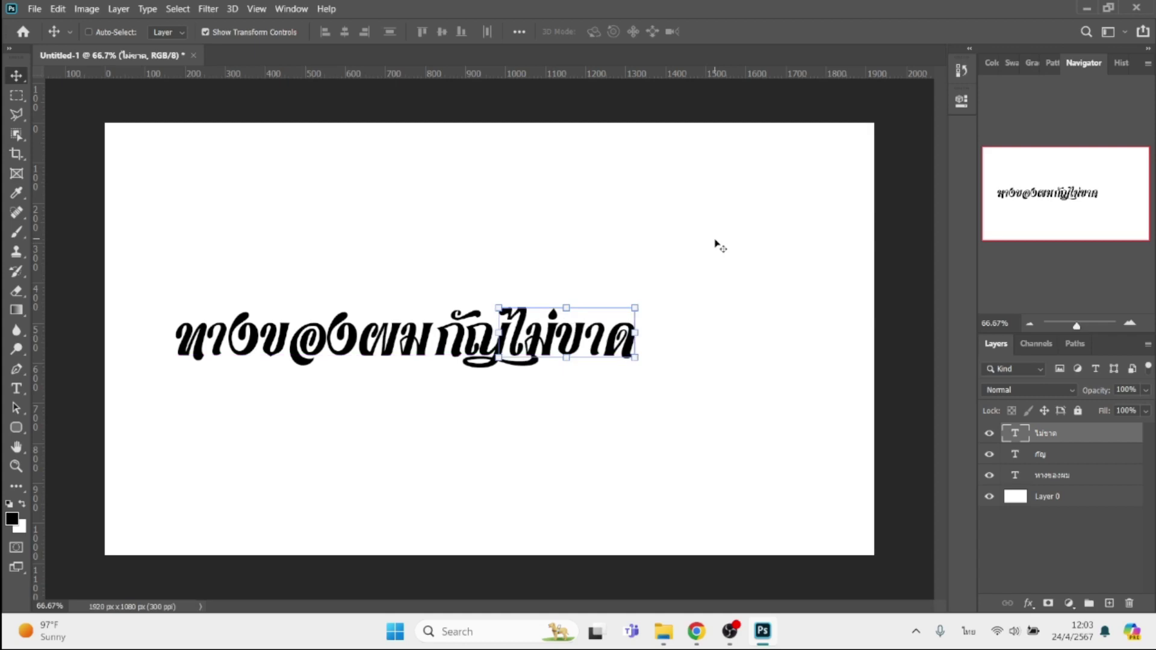
- Select all three text layers and scale the whole line larger together
shift+click(1054, 476)
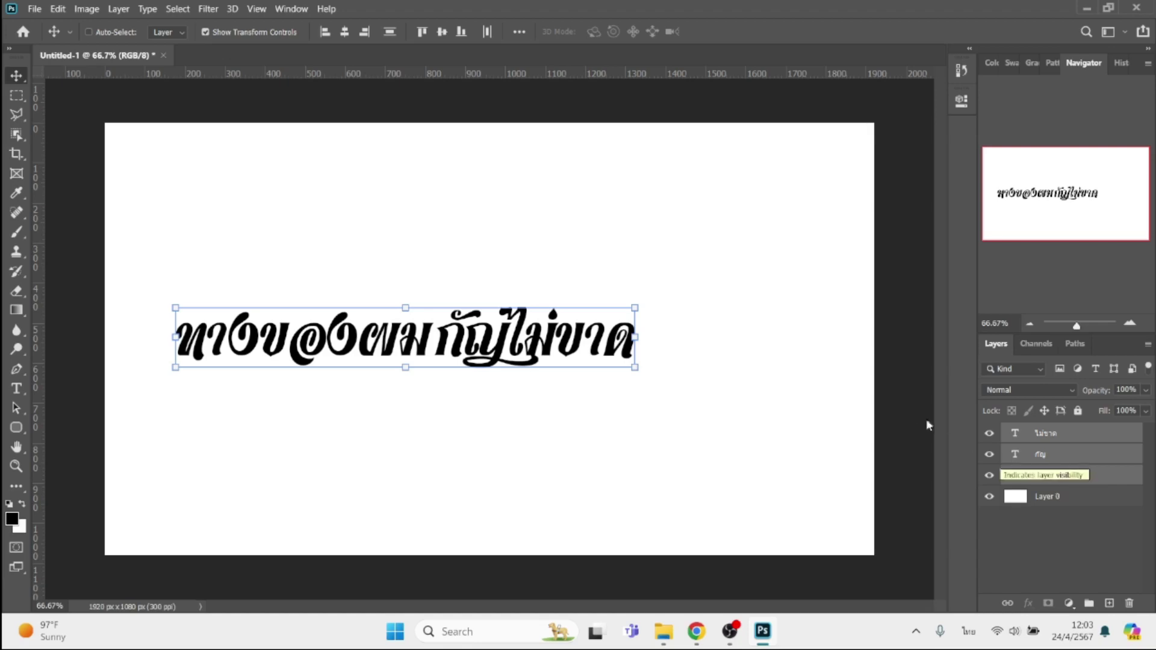
click(637, 308)
drag(637, 308, 814, 283)
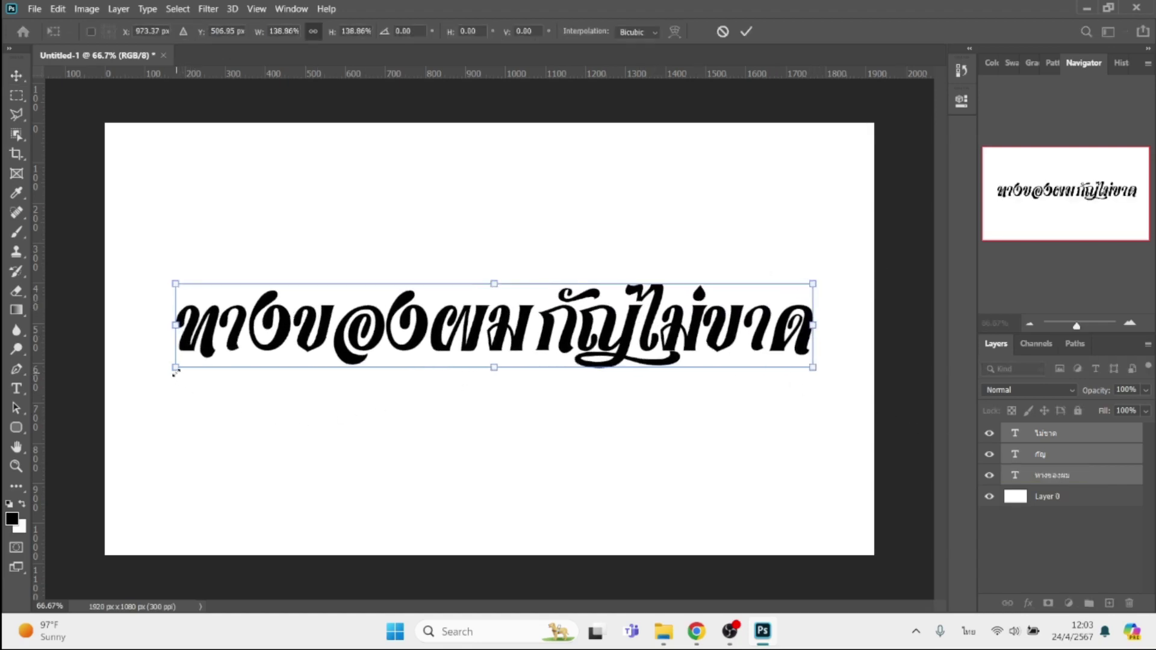
drag(175, 369, 149, 395)
key(Return)
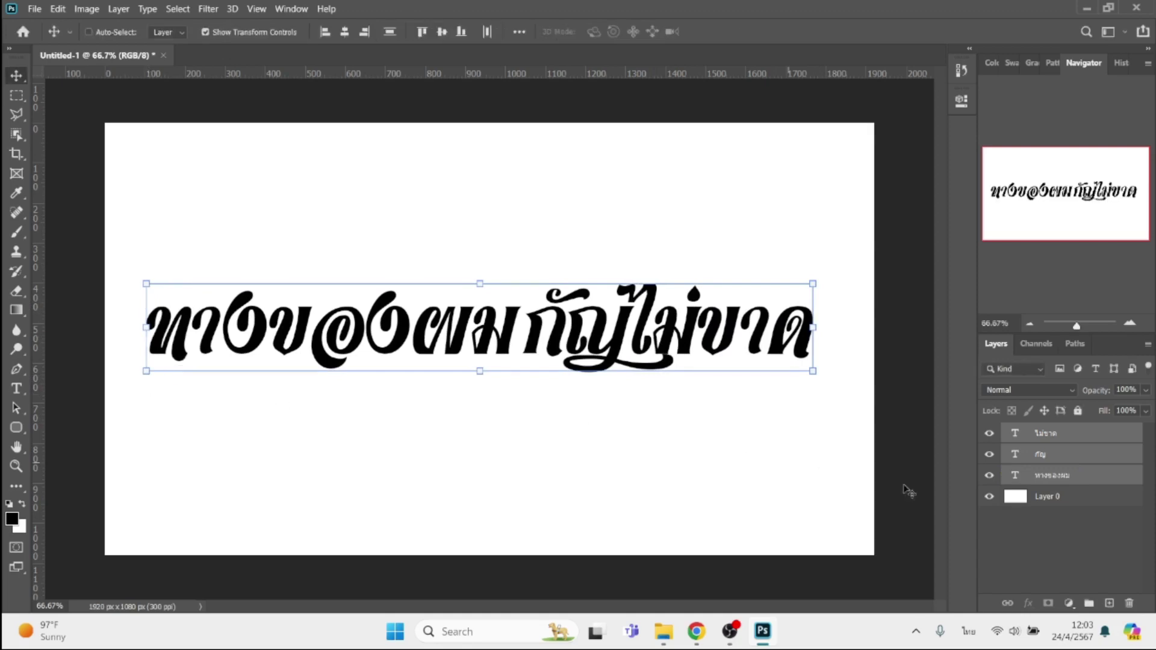
- Give หางของผม a 10 px black outside stroke and a near-white Color Overlay
click(1058, 480)
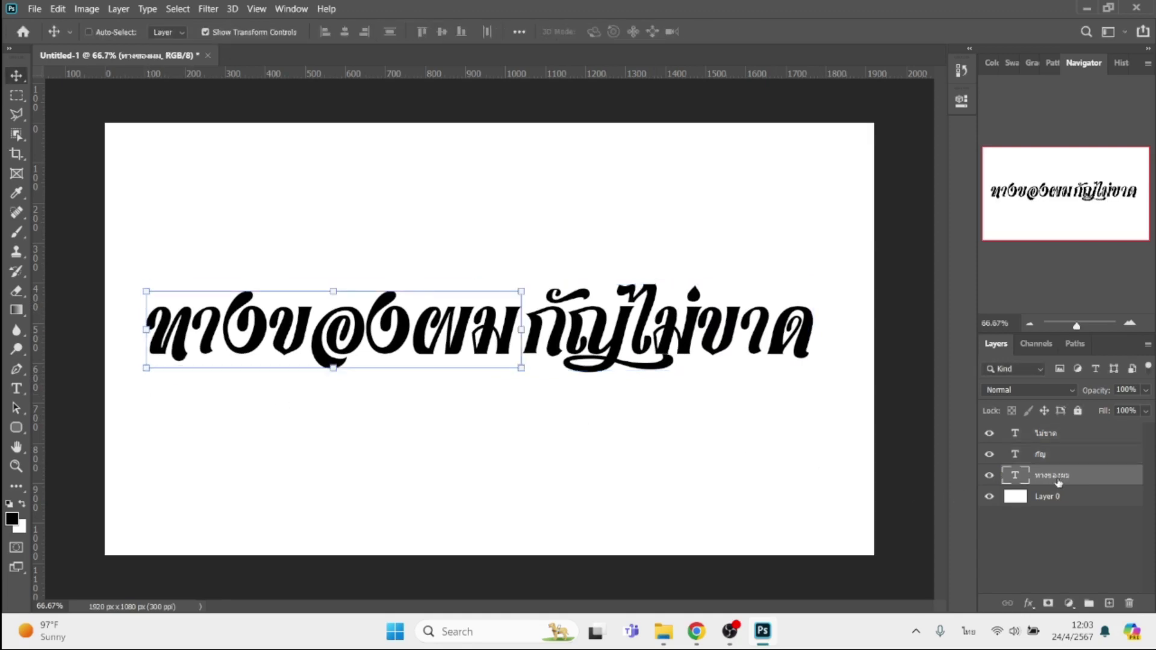
click(1026, 602)
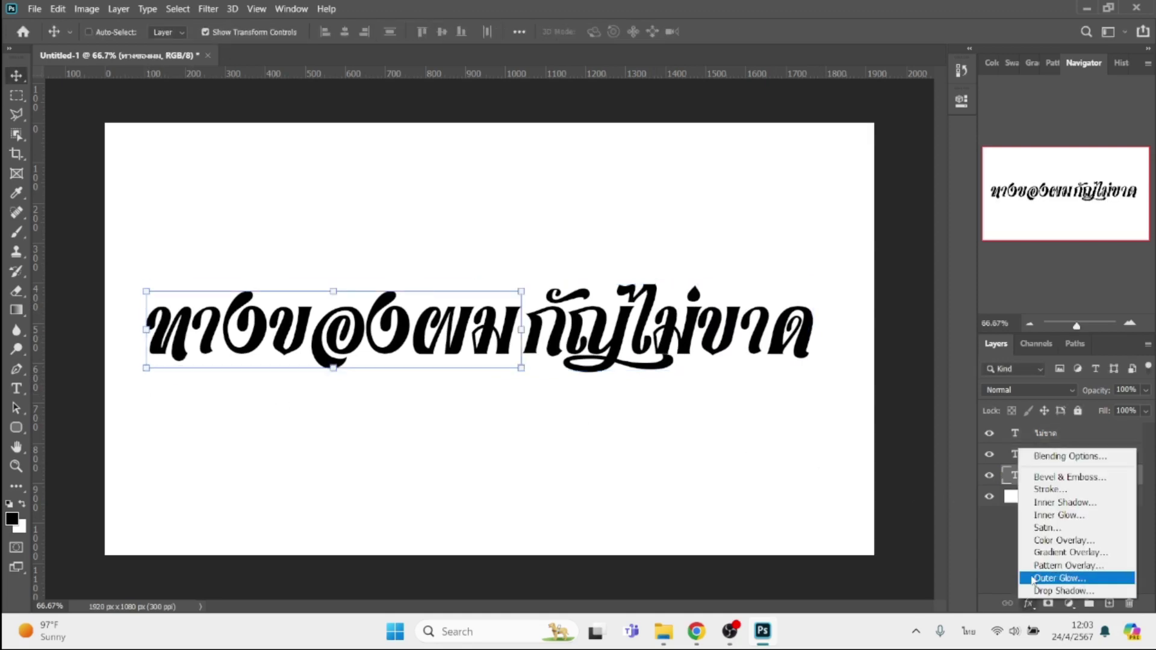
click(1049, 491)
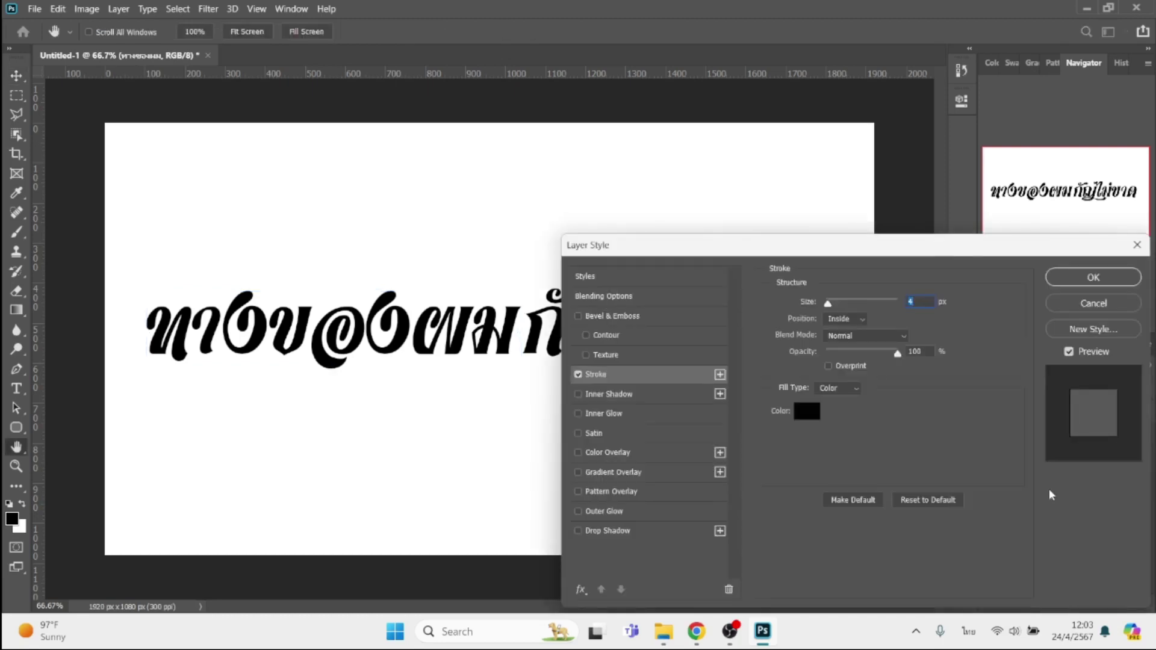
text(10)
click(860, 323)
click(847, 325)
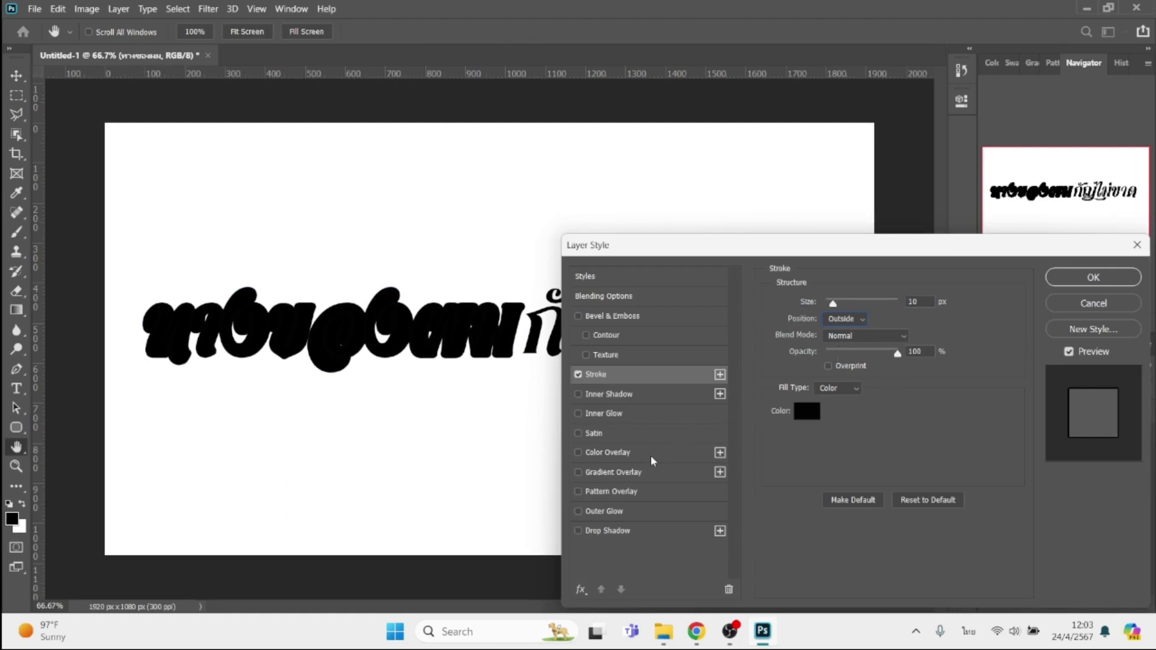
click(649, 462)
click(925, 304)
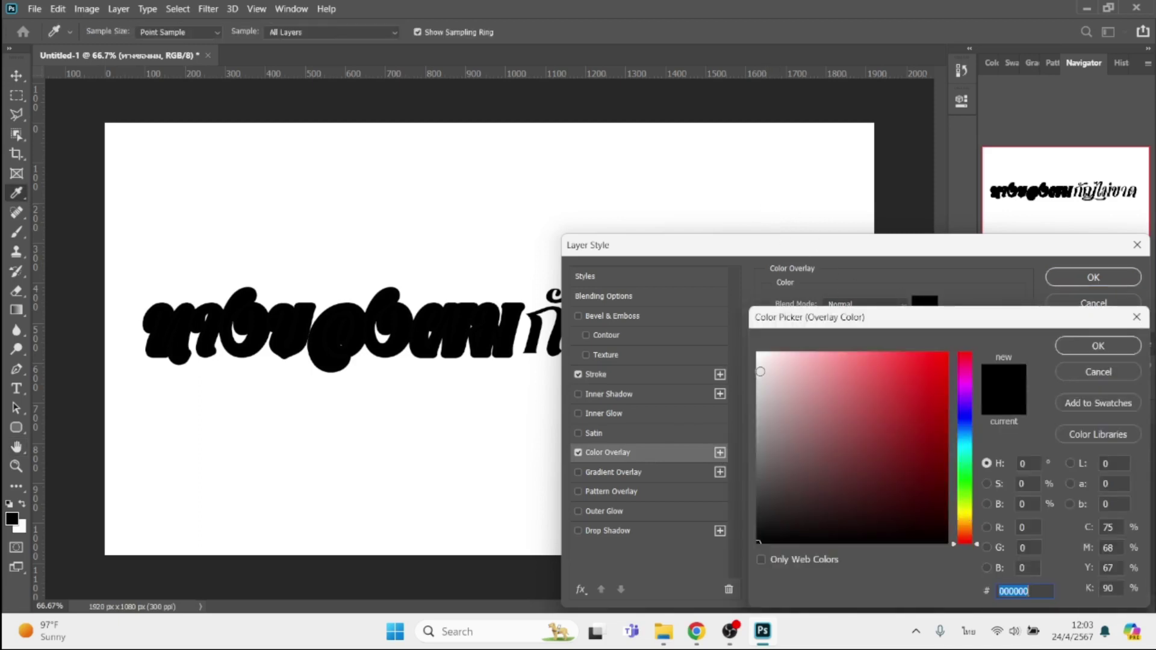
click(760, 368)
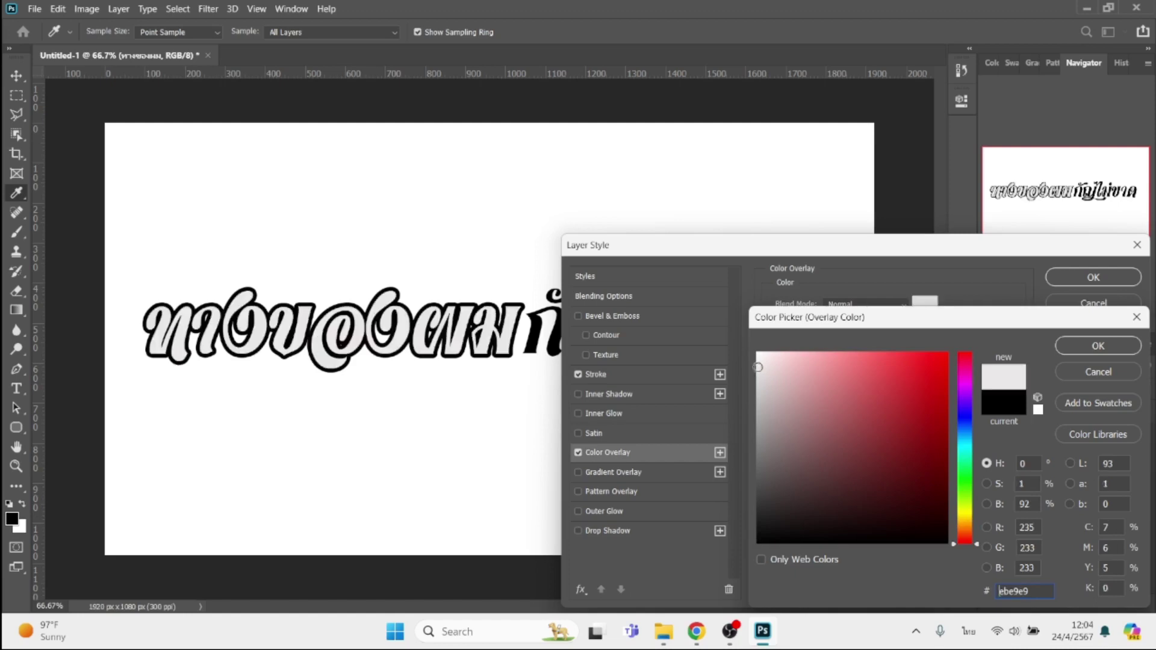
click(662, 155)
key(Return)
key(Return)
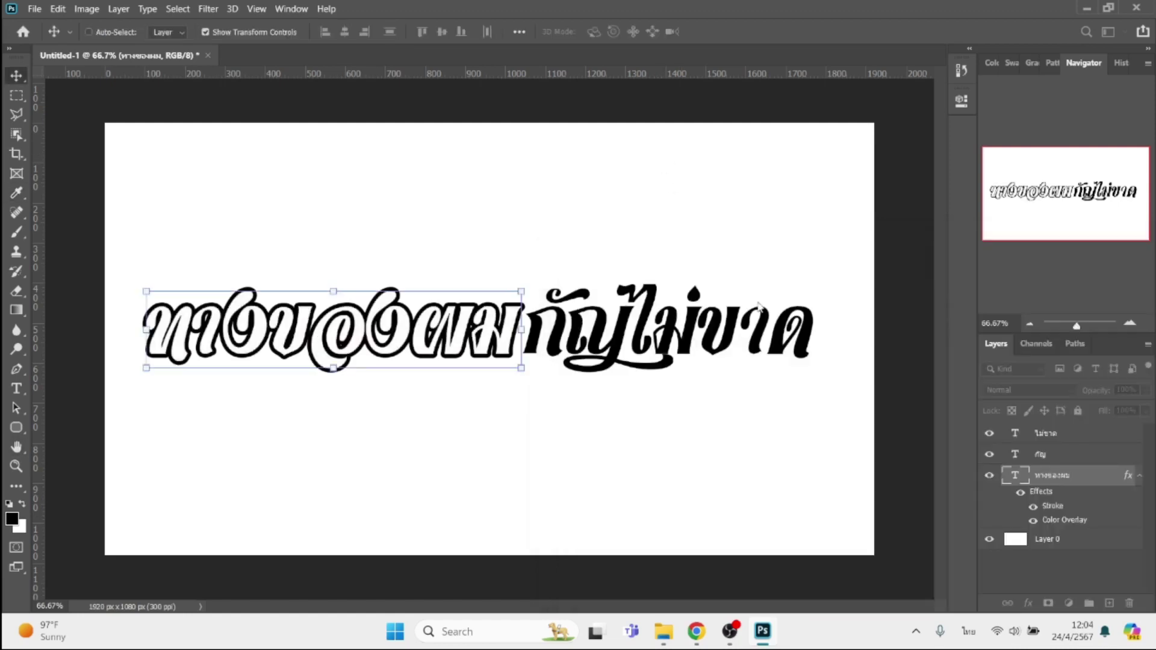
- Give กัญ a black stroke and a green (09ae01) Color Overlay
click(1051, 457)
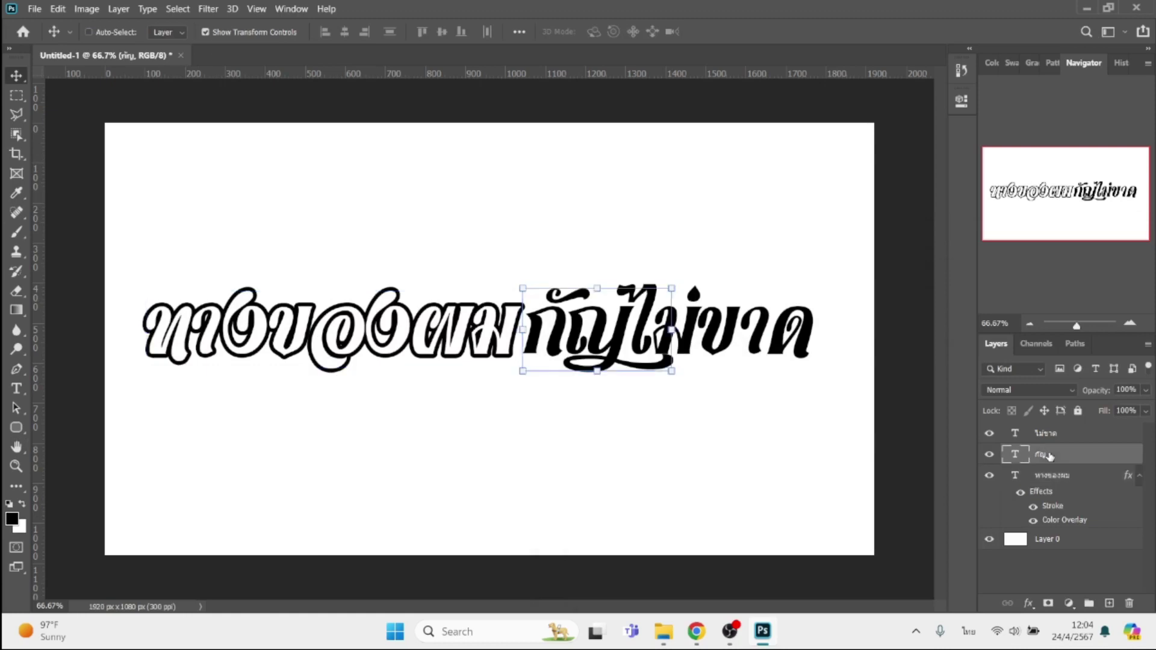
click(1040, 612)
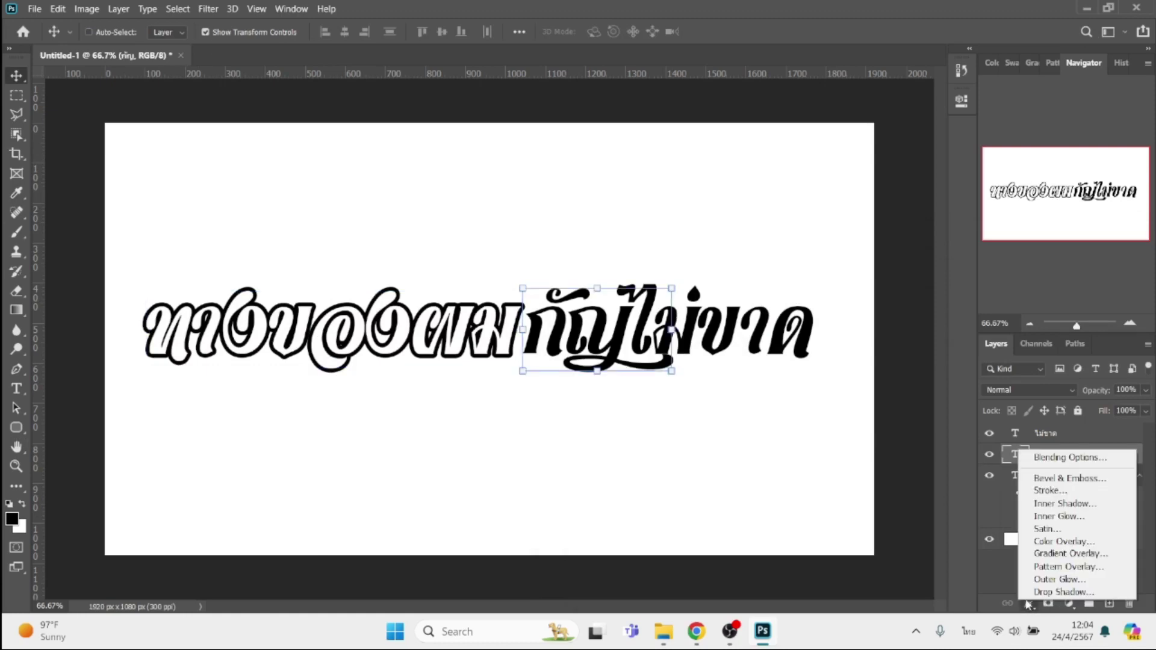
click(1060, 494)
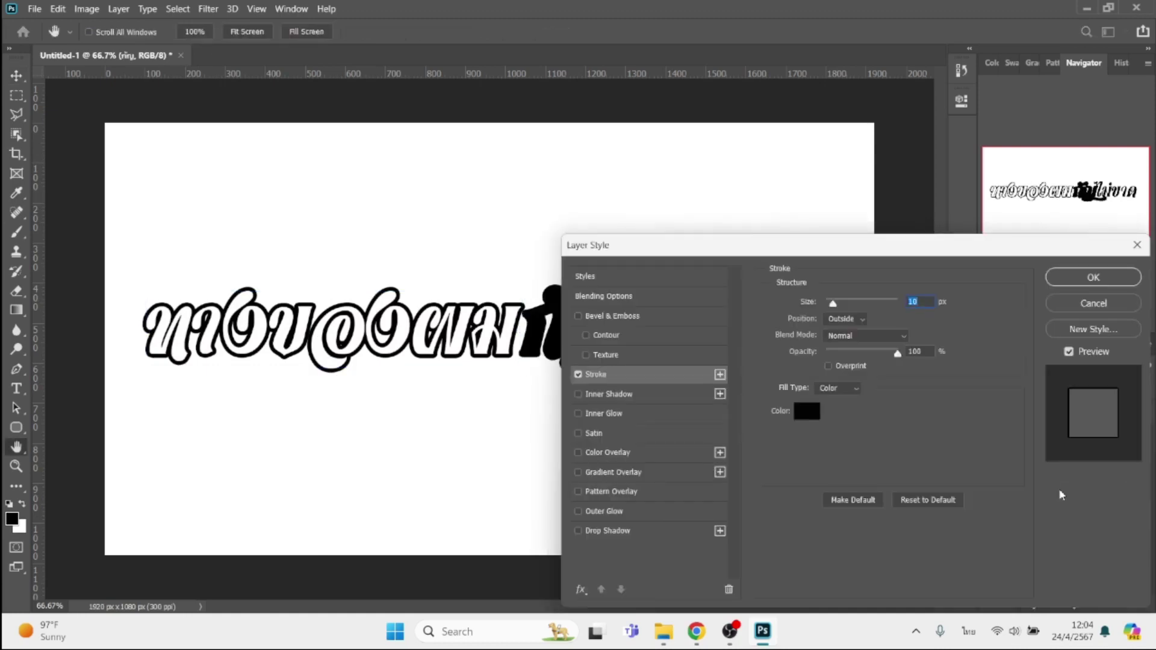
click(668, 455)
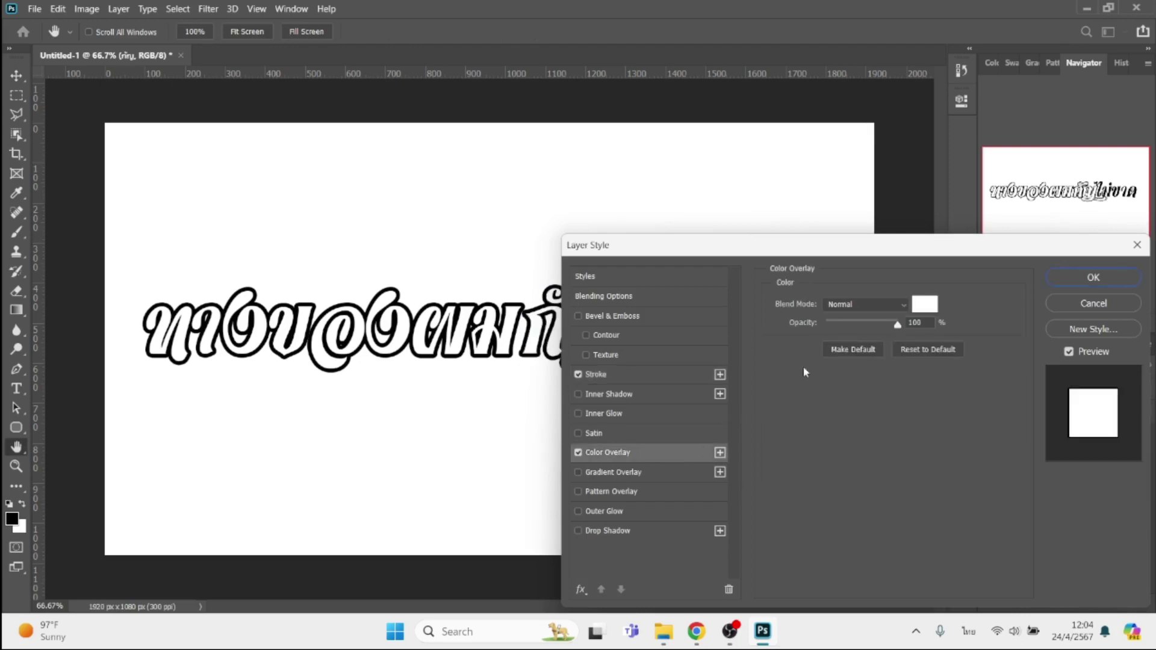
click(931, 304)
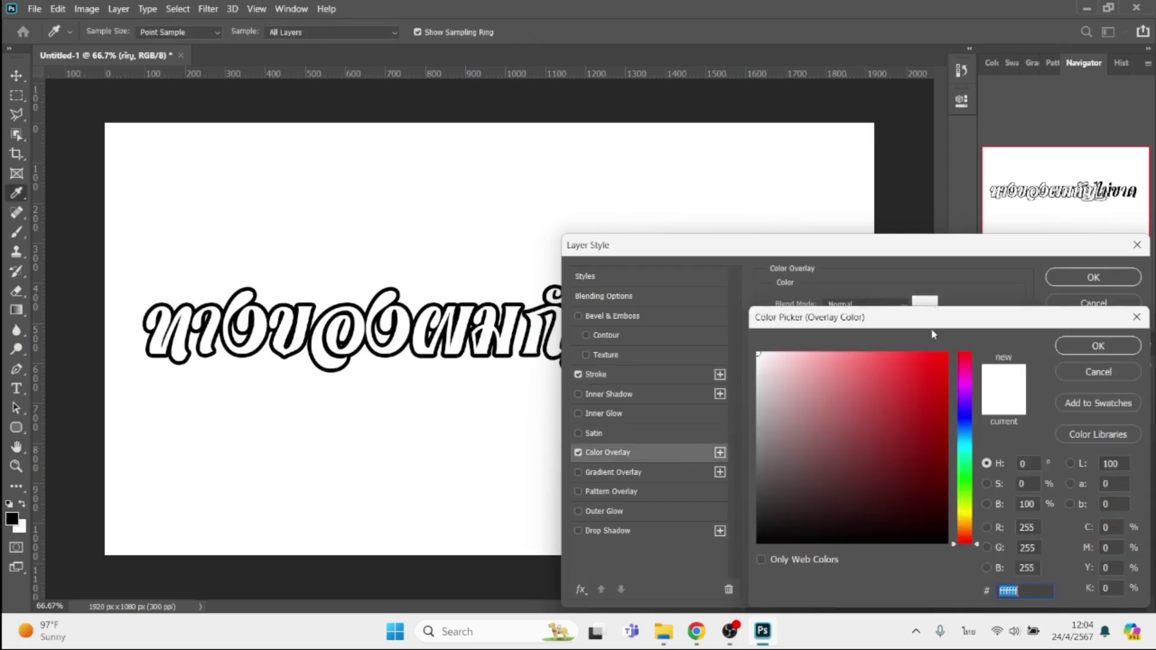
click(969, 505)
click(946, 357)
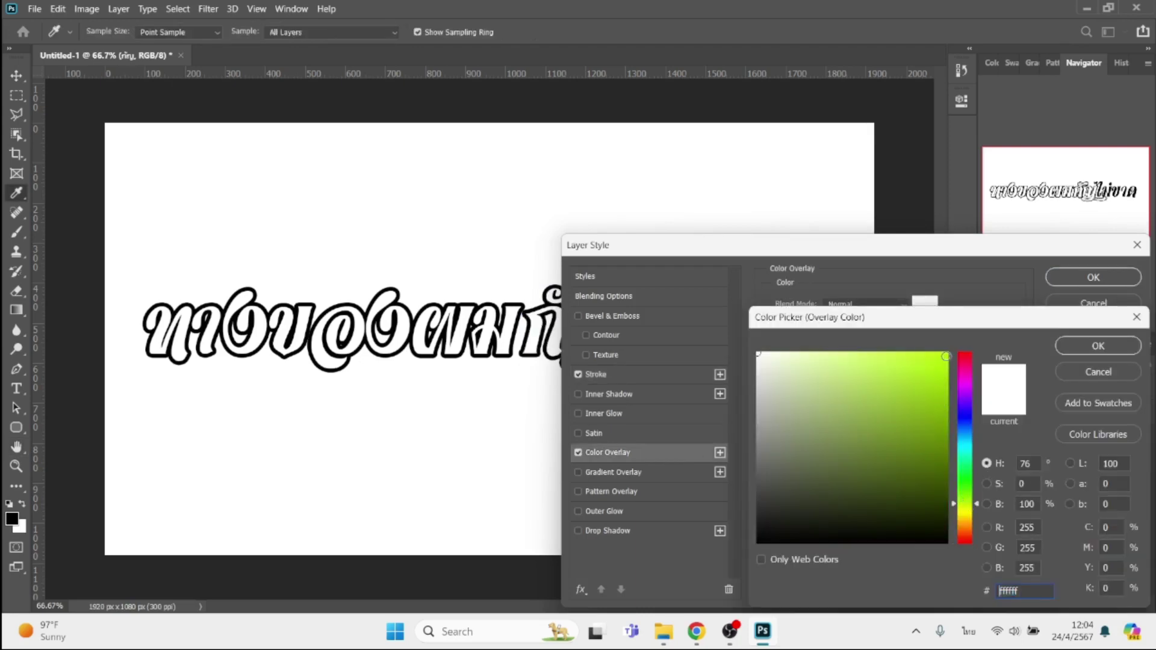
click(969, 483)
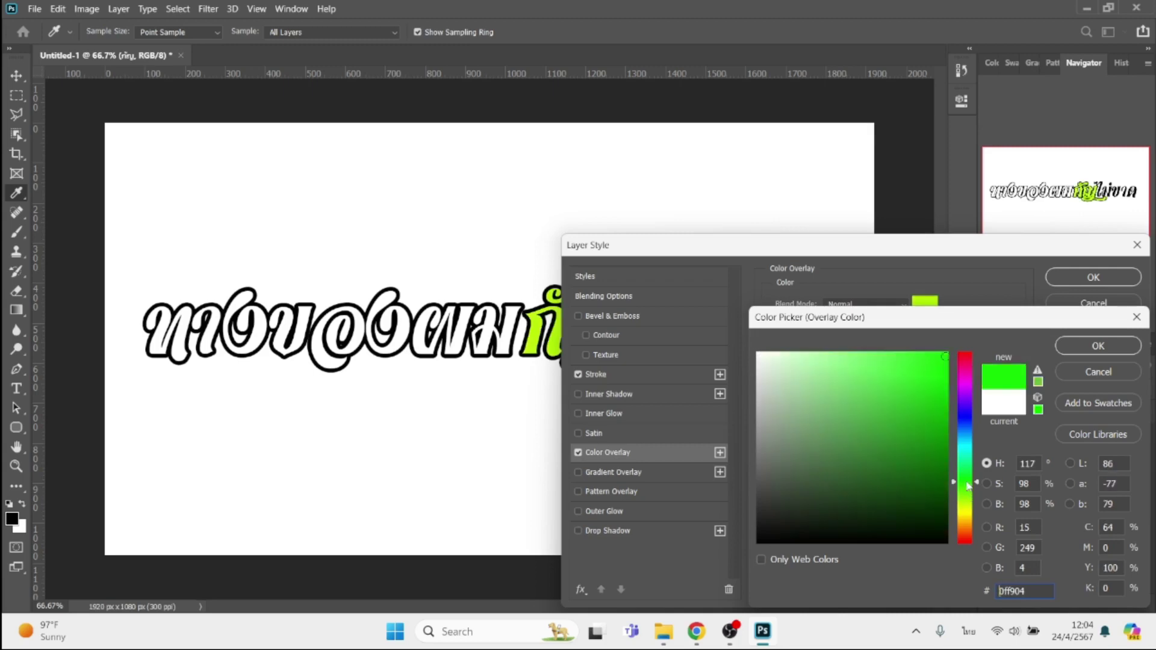
click(949, 413)
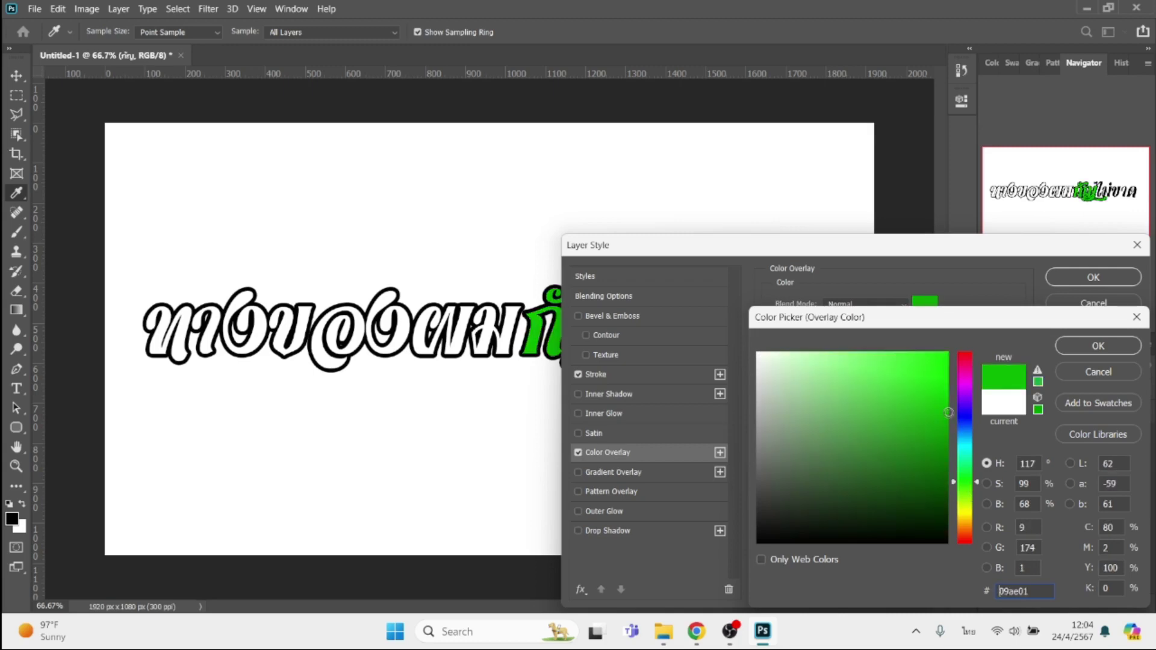
key(Return)
key(Return)
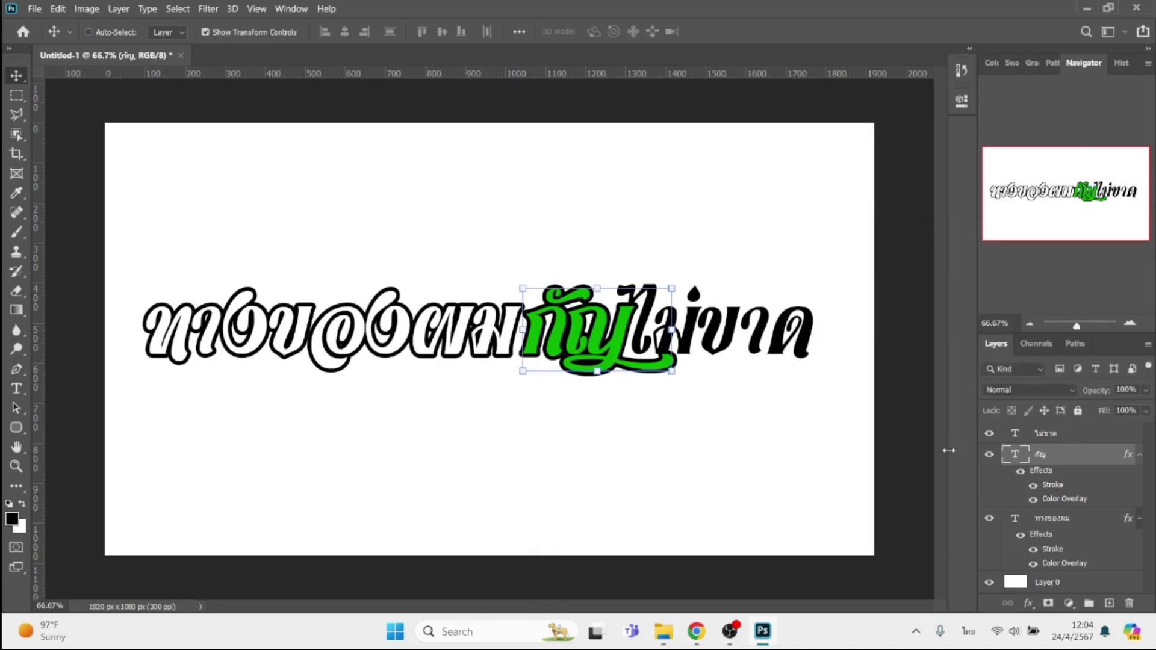
- Give ไม่ขาด a black stroke and white Color Overlay, then nudge it slightly right
click(1054, 439)
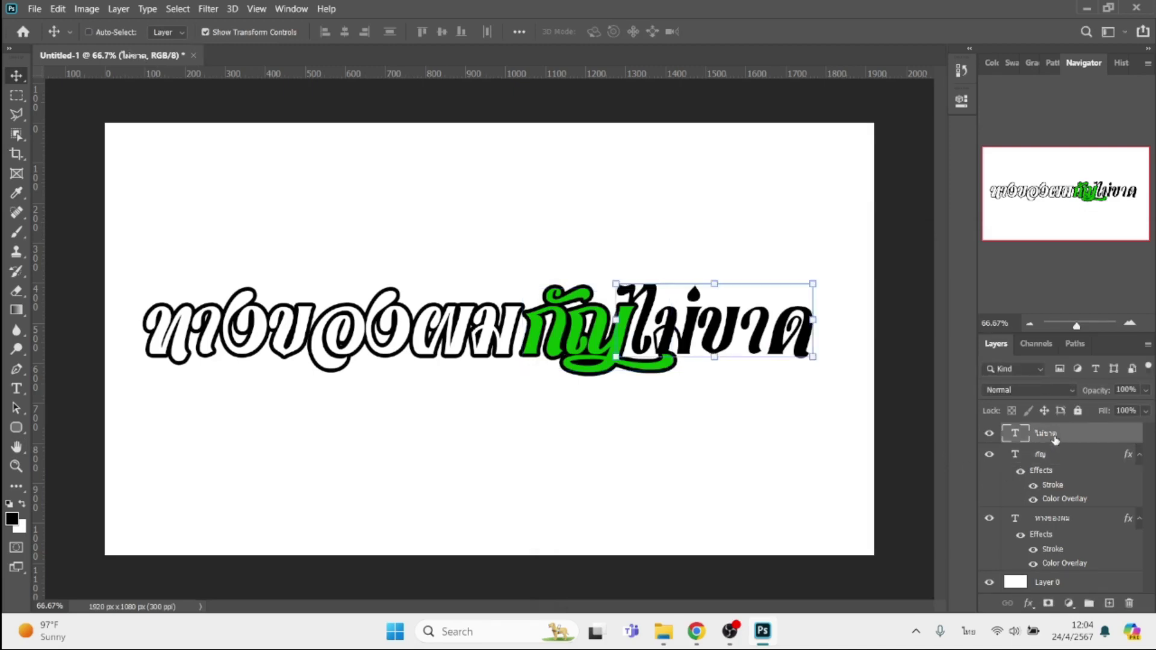
click(1029, 603)
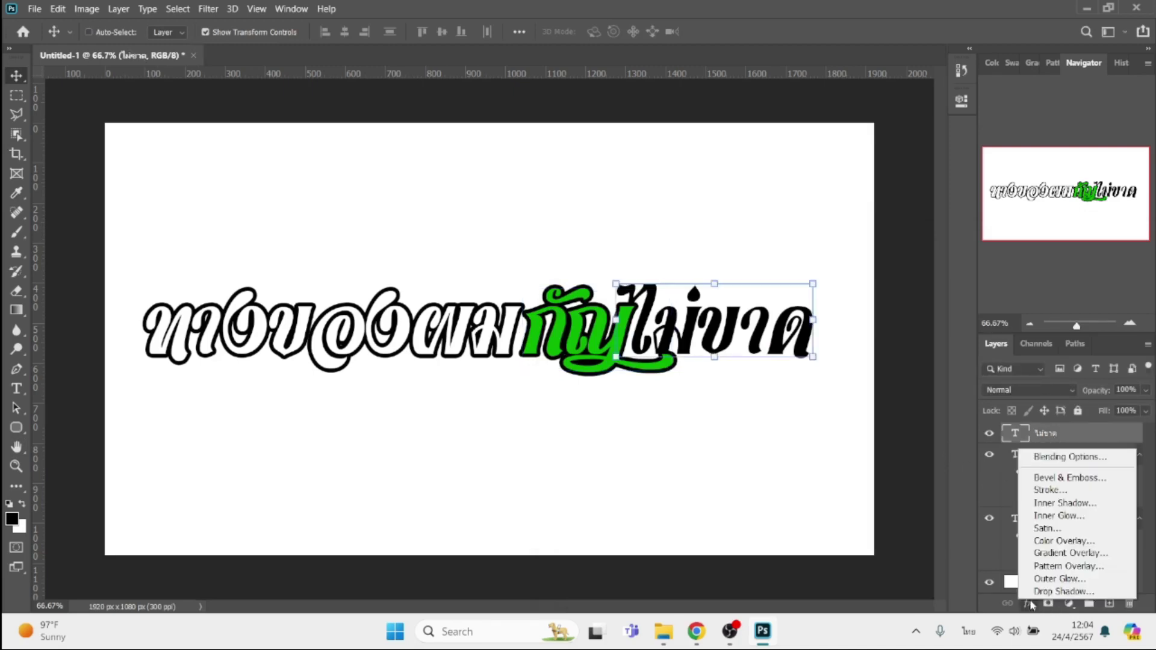
click(1059, 491)
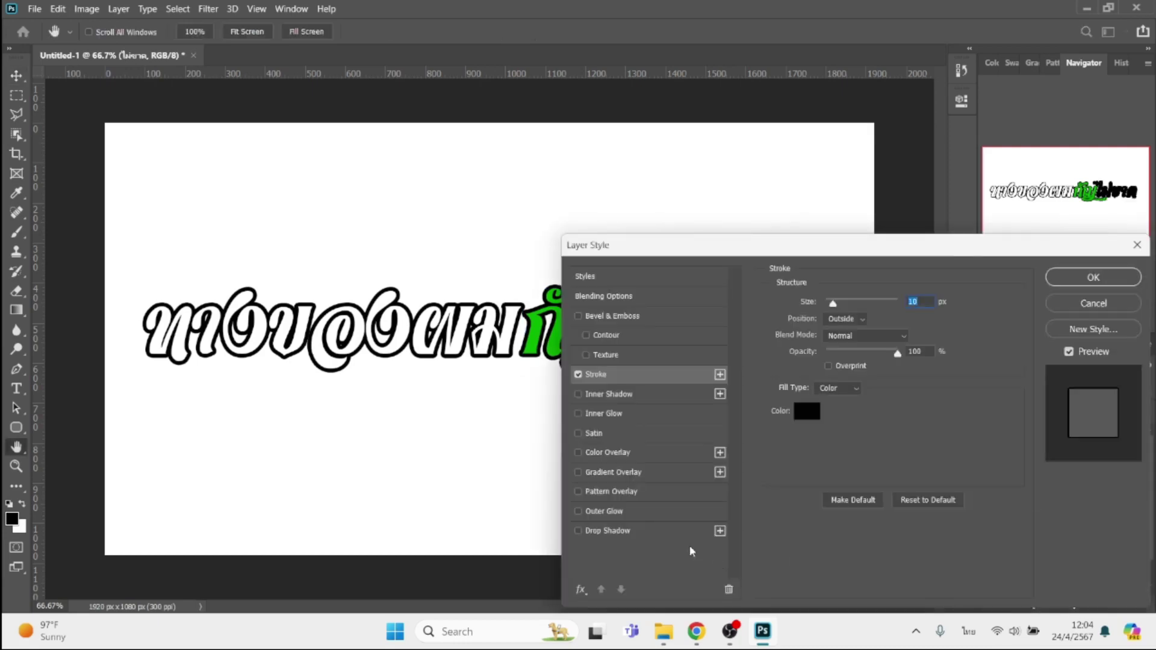
click(659, 453)
click(916, 304)
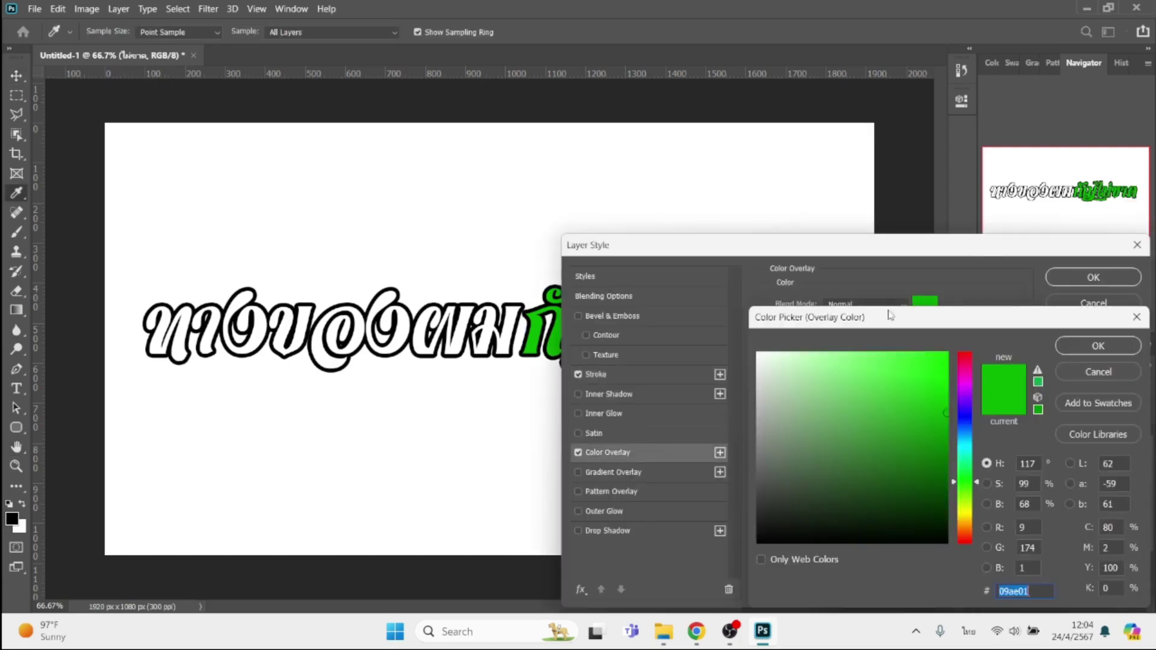
click(593, 191)
key(Return)
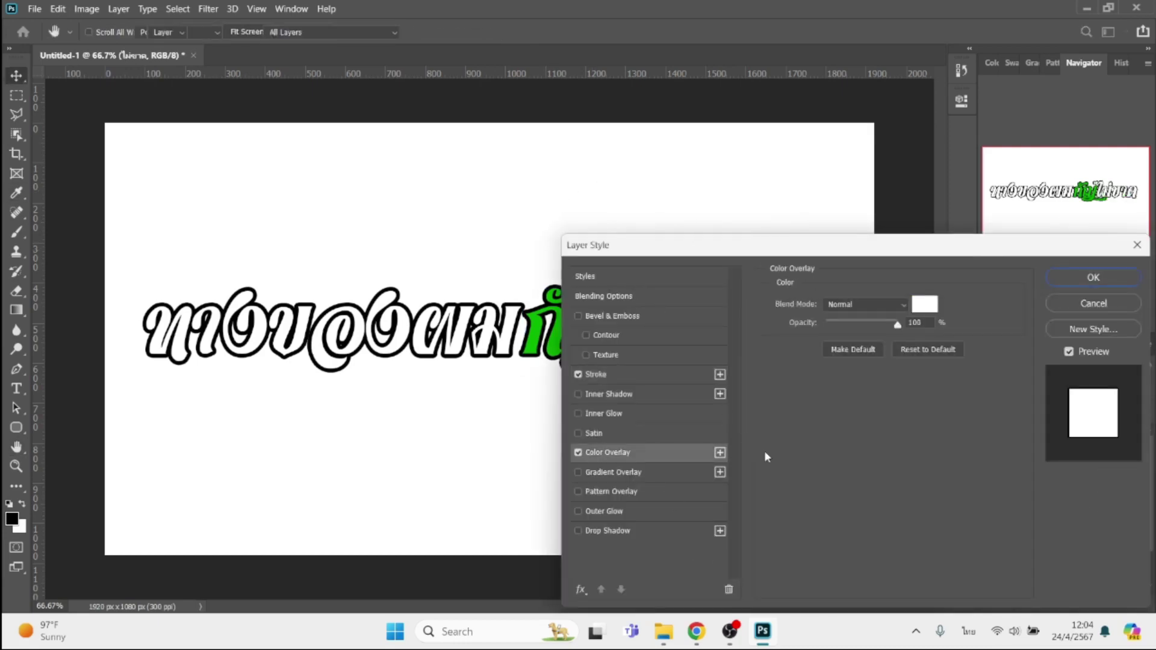
key(Return)
key(Right)
key(Right)
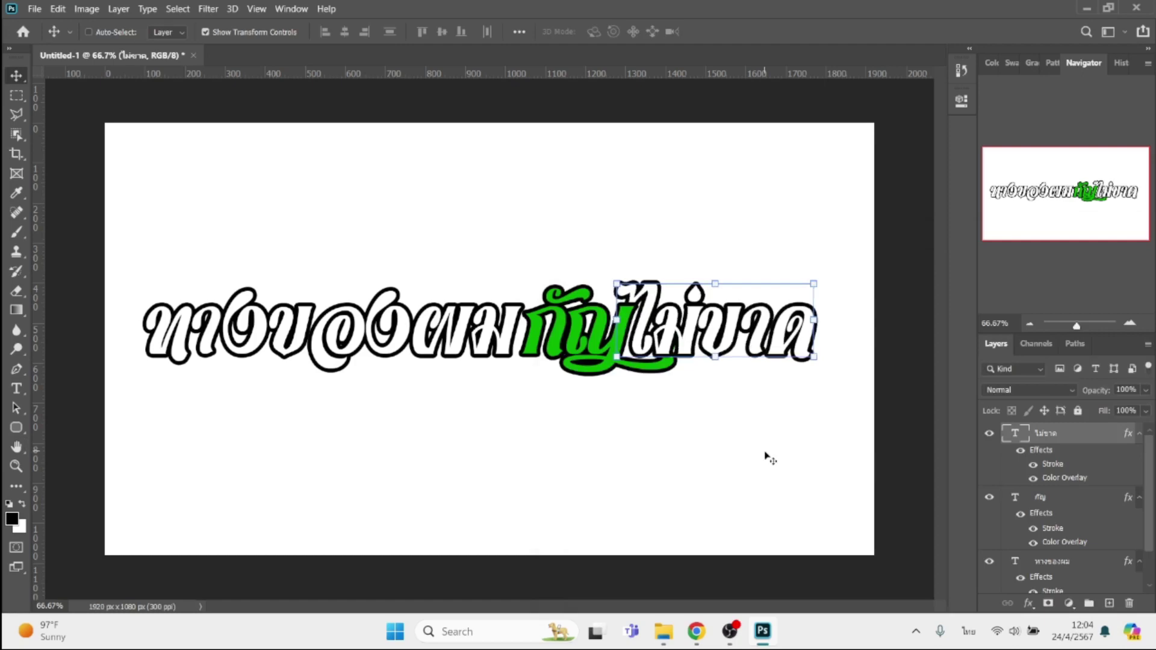
key(Right)
key(Right)
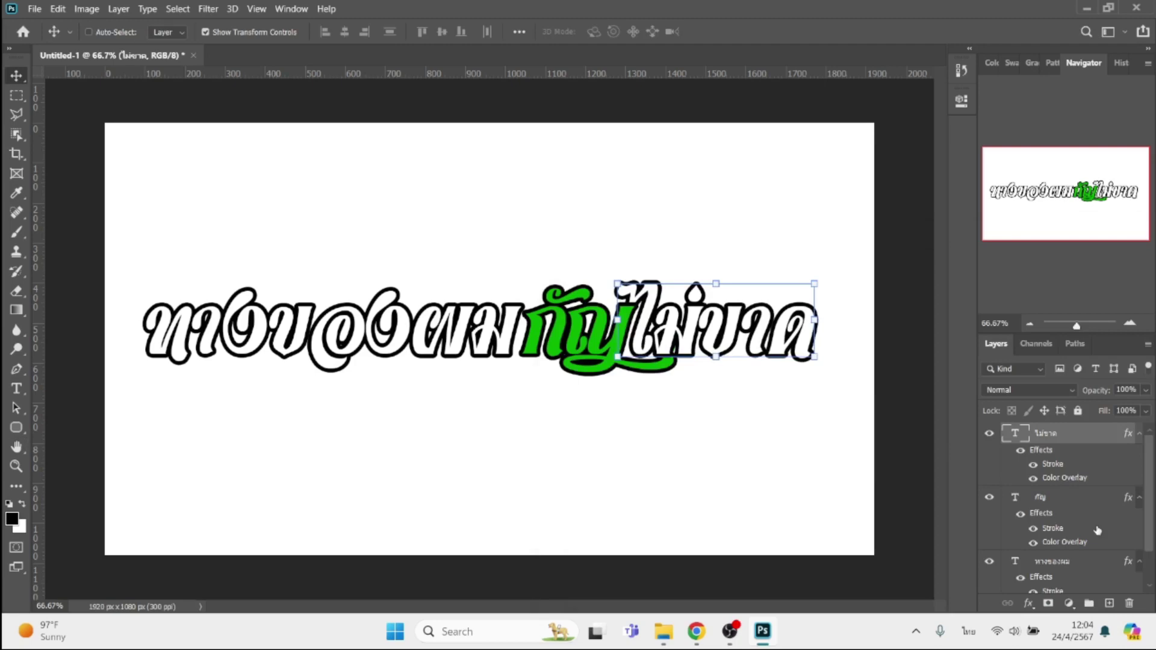
- Duplicate the three word layers, place the copies underneath, and offset them down and right
shift+click(1073, 569)
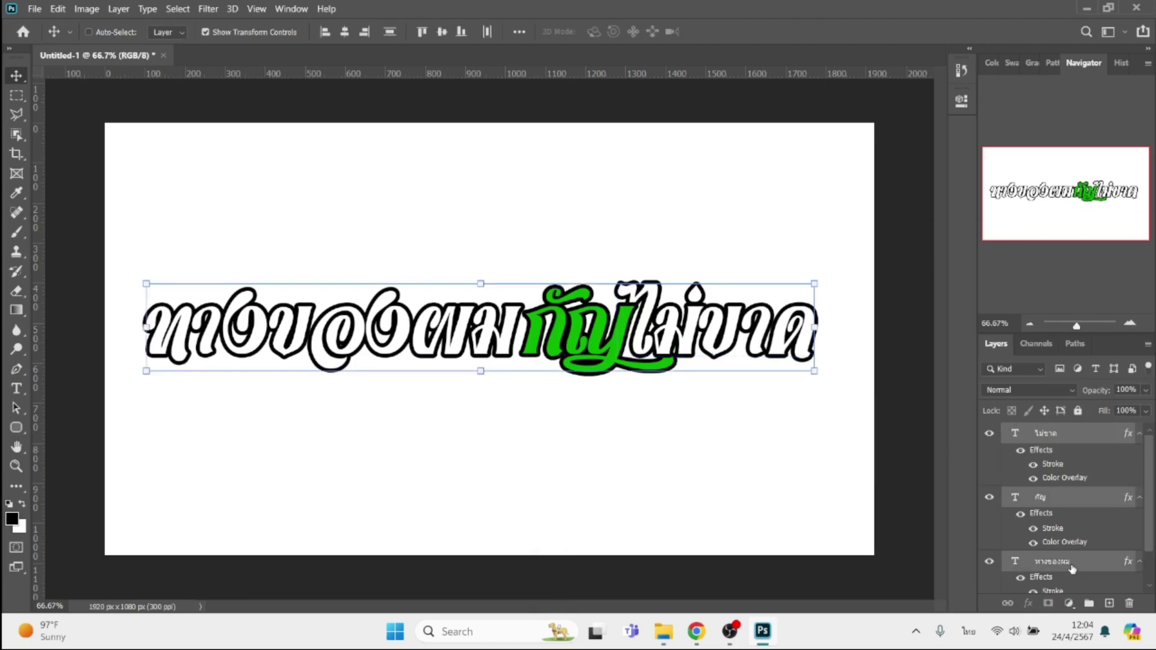
key(ctrl+j)
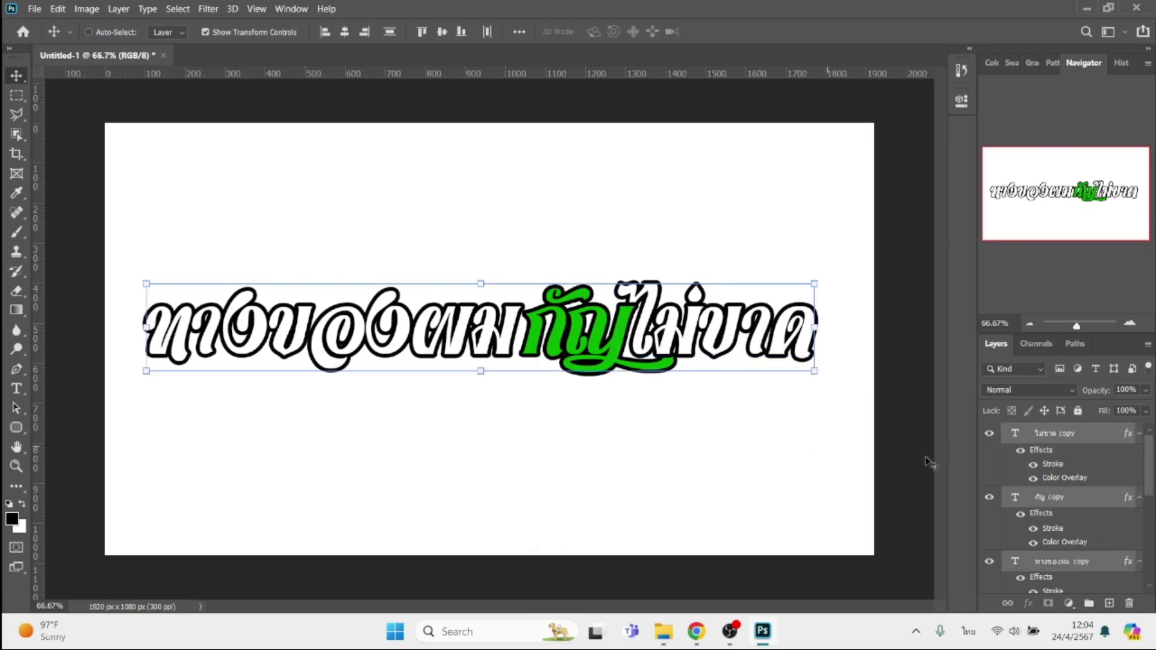
mouse_move(1083, 572)
mouse_down()
mouse_move(1082, 636)
mouse_move(1061, 578)
mouse_up()
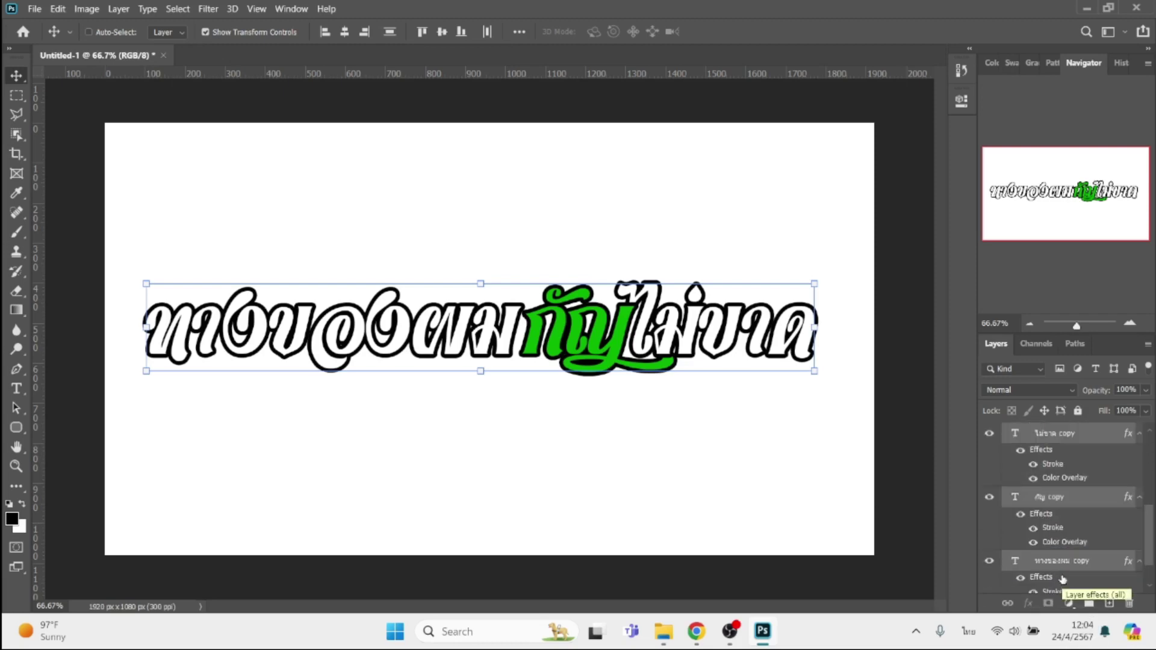
key(Down)
key(Down)
key(Down)
key(Down)
key(Down)
key(Down)
key(Down)
key(Down)
key(Down)
key(Down)
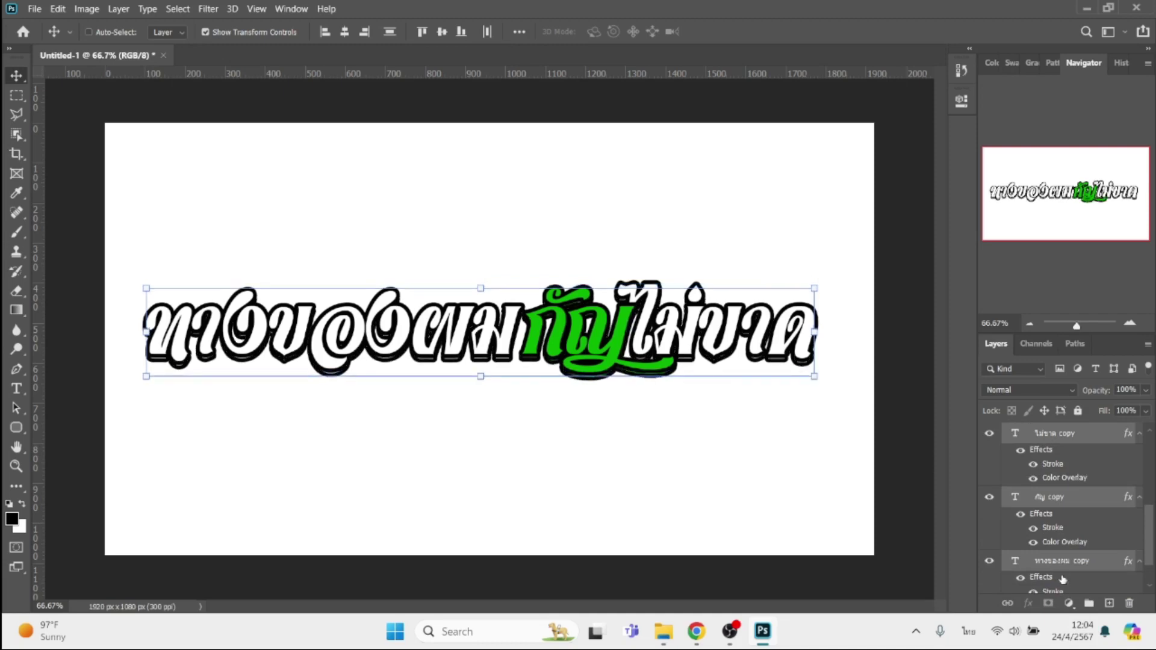
key(Down)
key(Down)
key(Right)
key(Right)
key(Right)
key(Right)
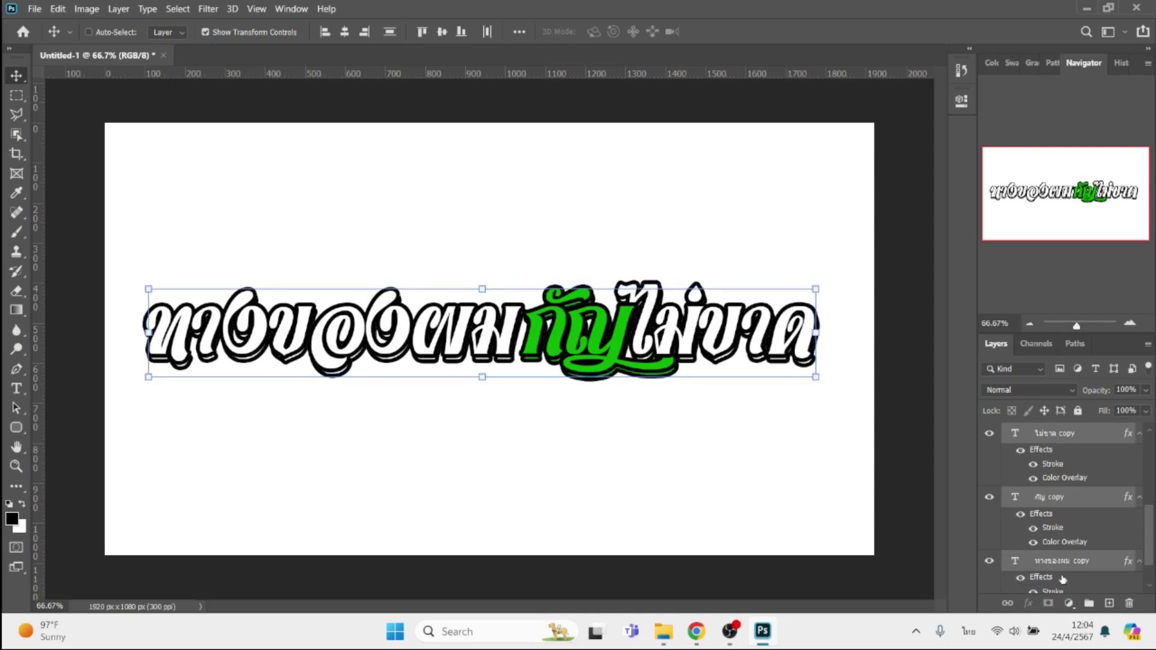
key(Right)
key(Right)
key(Right)
key(Right)
- Hide the Color Overlay on each shadow copy so the copies show as black
scroll(1062, 557, down, 1)
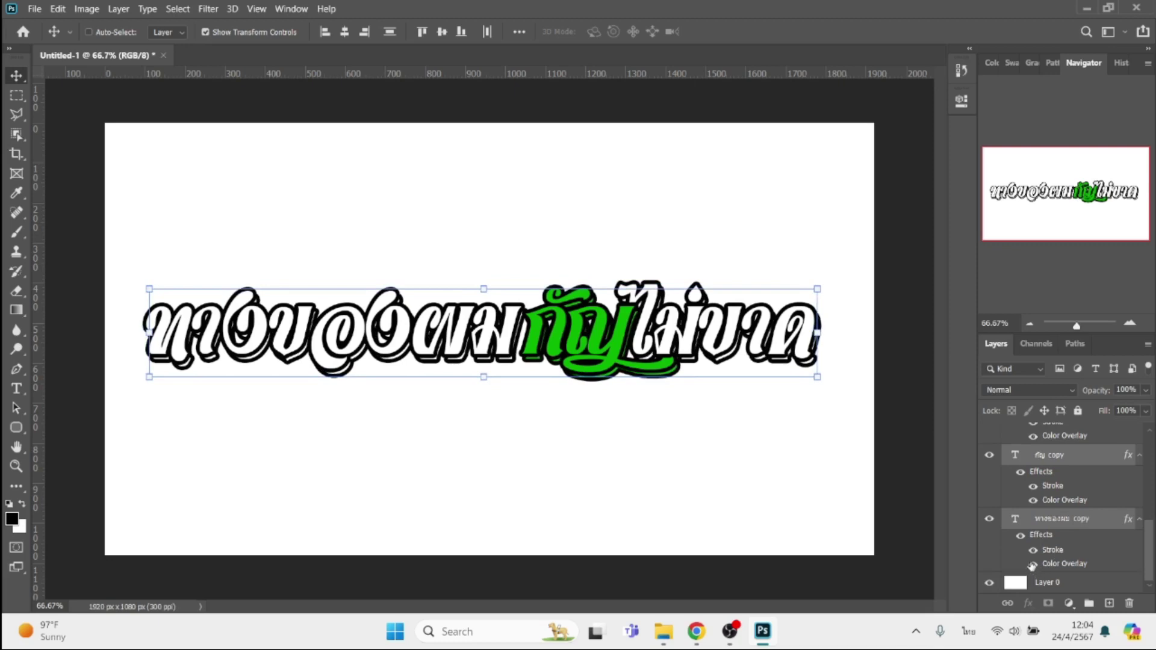
click(1033, 564)
click(1033, 499)
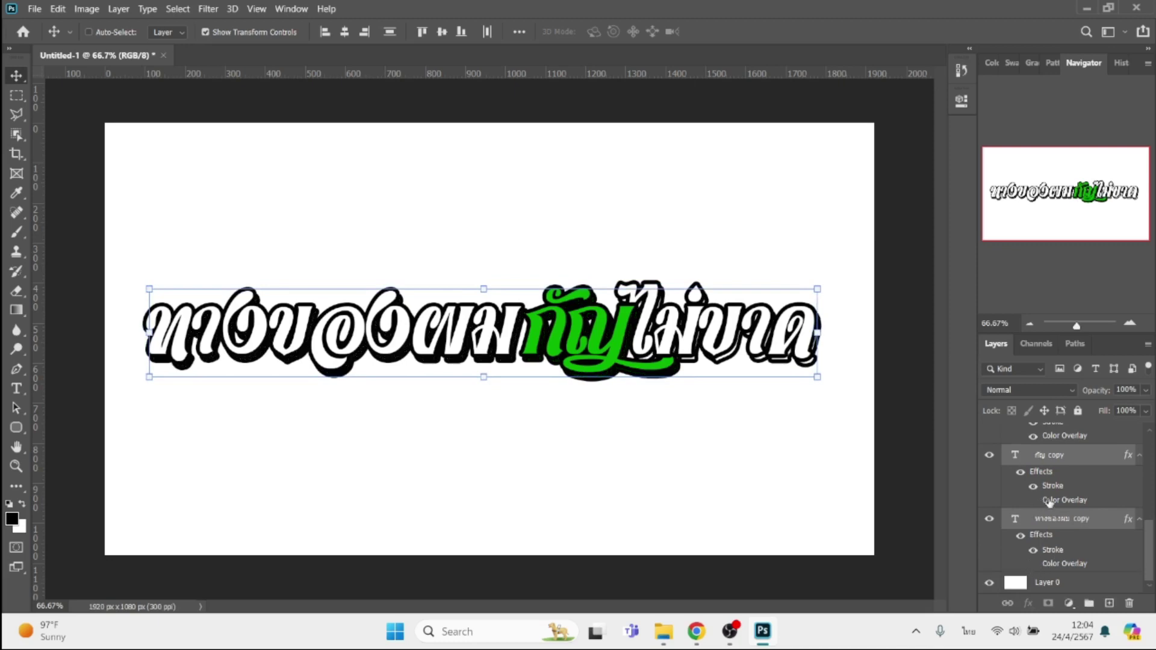
scroll(1048, 501, up, 1)
scroll(1042, 498, up, 2)
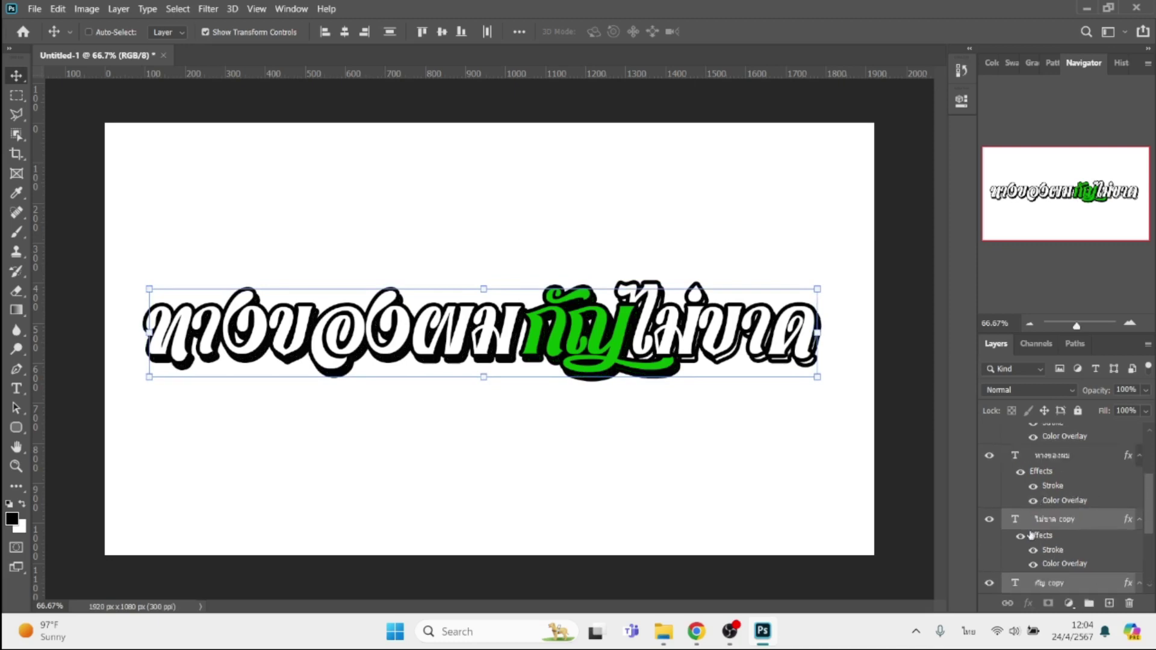
click(1033, 565)
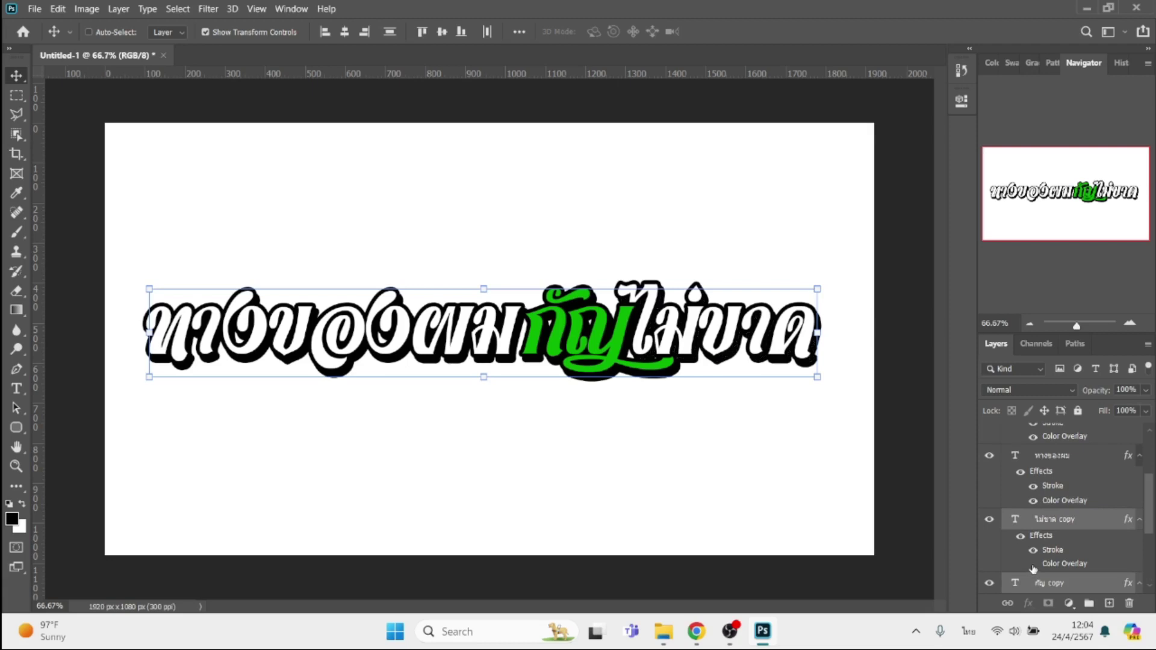
scroll(1089, 557, down, 2)
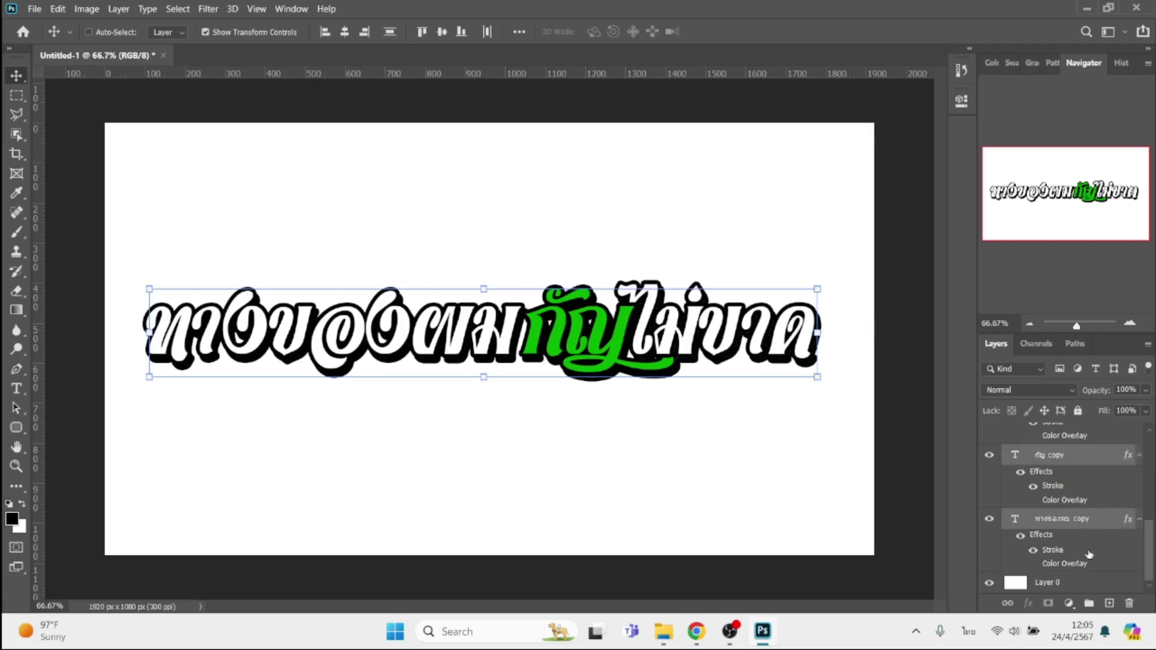
click(1080, 520)
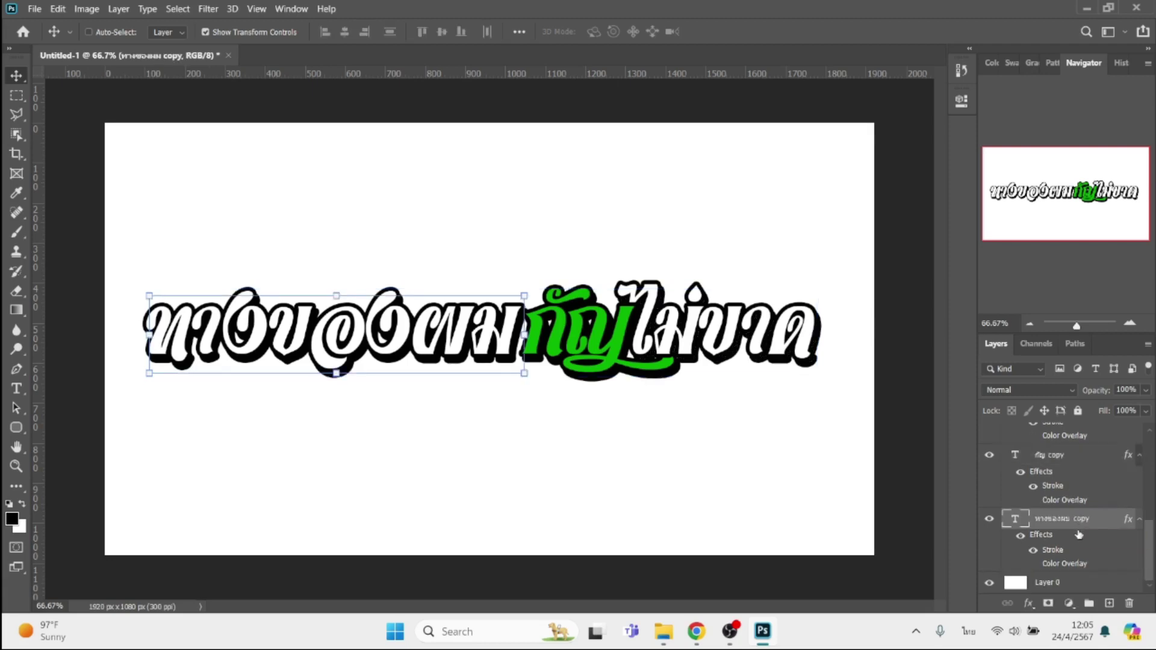
scroll(1082, 526, up, 5)
- Group the three word layers, give the group a black outside stroke, and duplicate the group
shift+click(1066, 445)
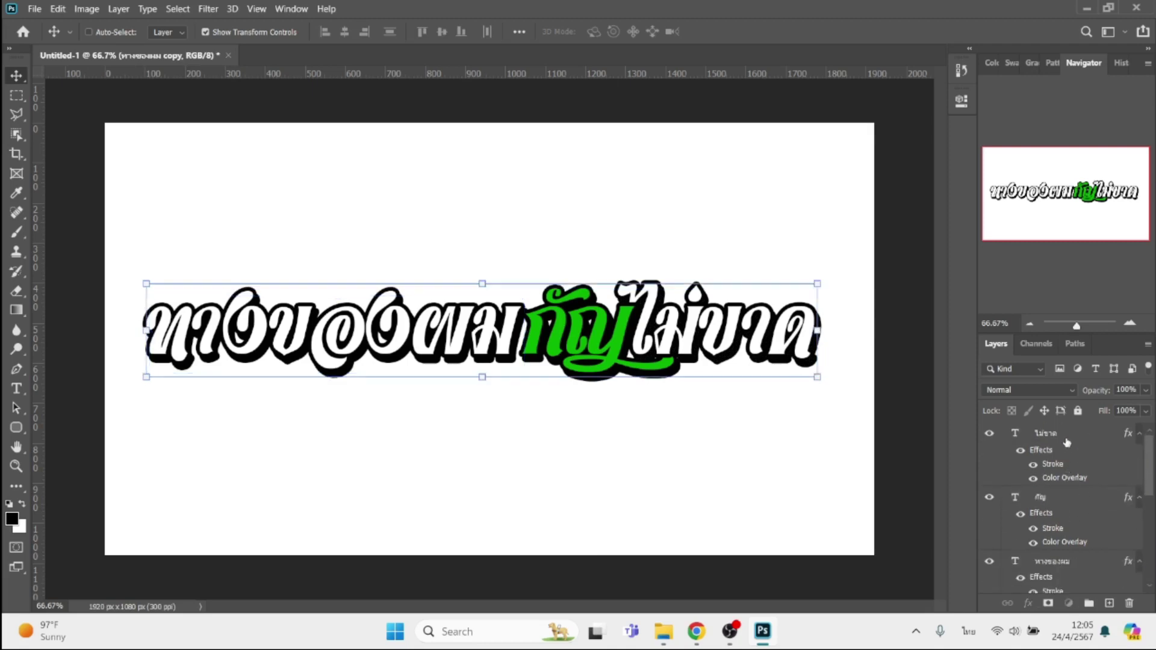
click(1089, 603)
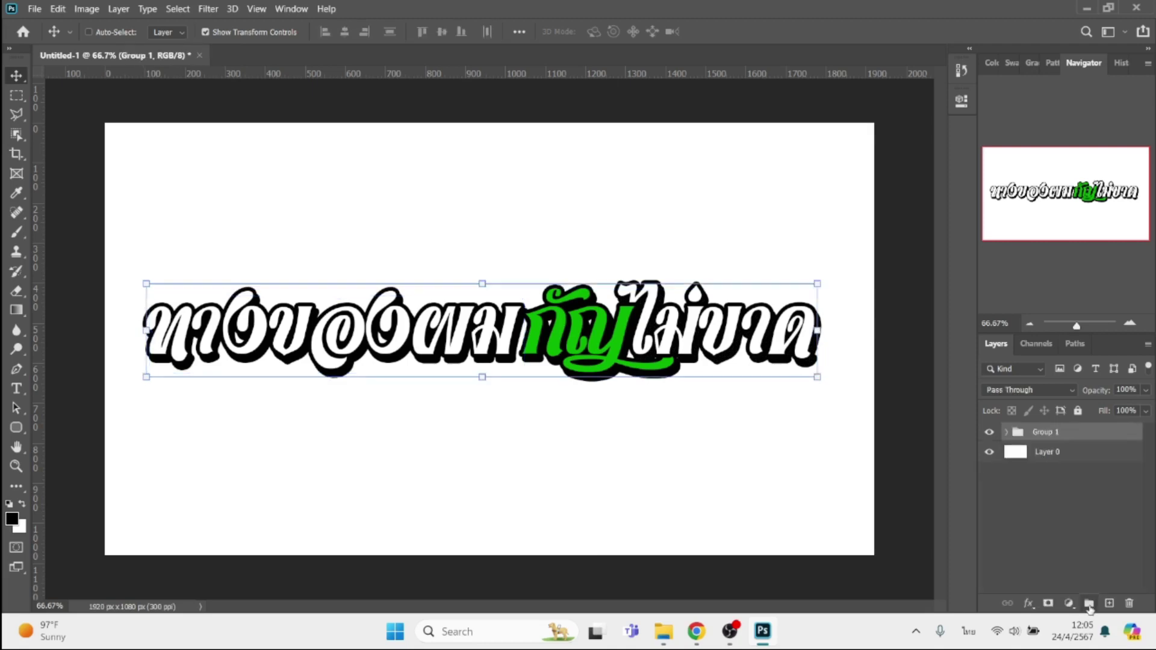
click(1029, 604)
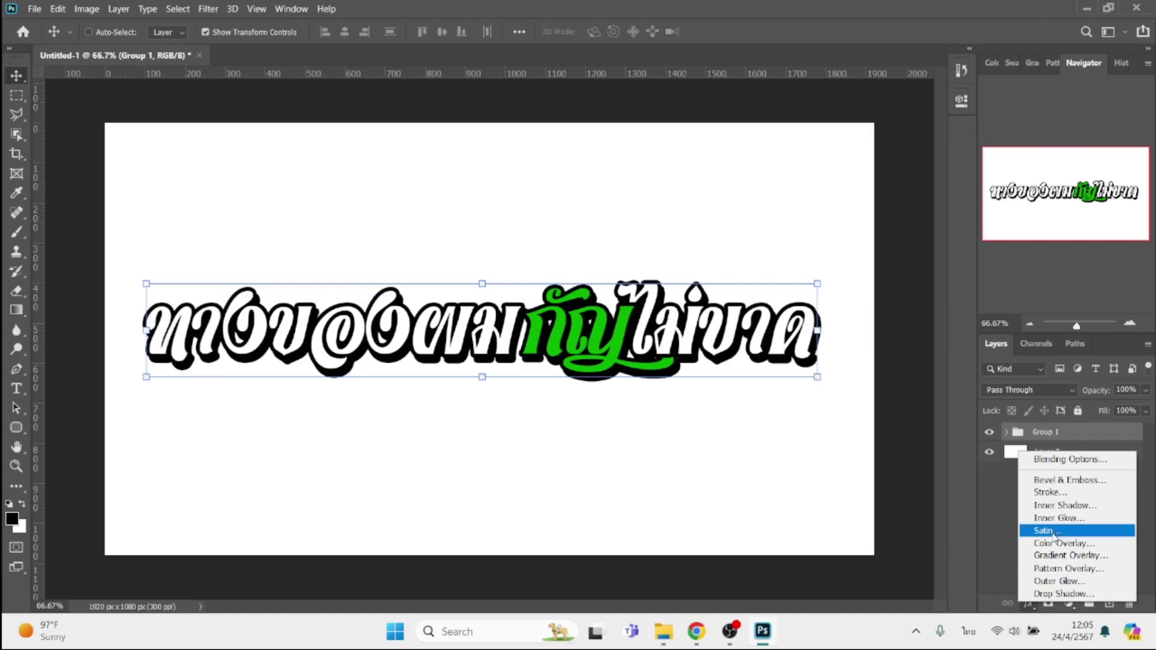
click(1051, 491)
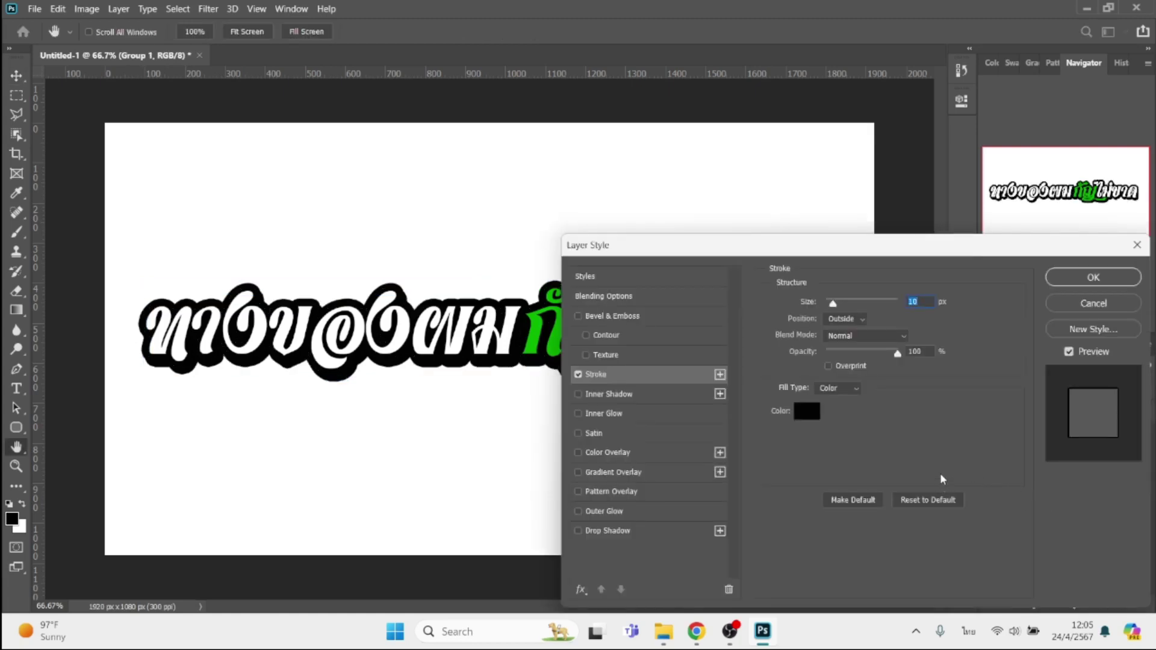
key(Return)
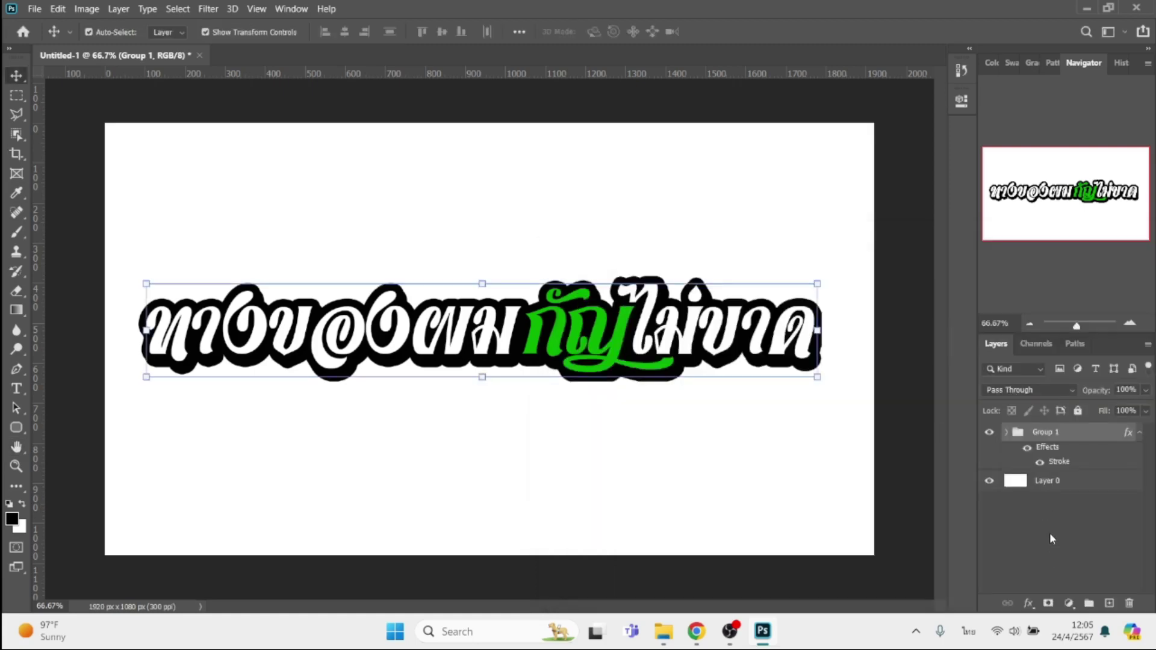
key(ctrl+j)
click(1057, 481)
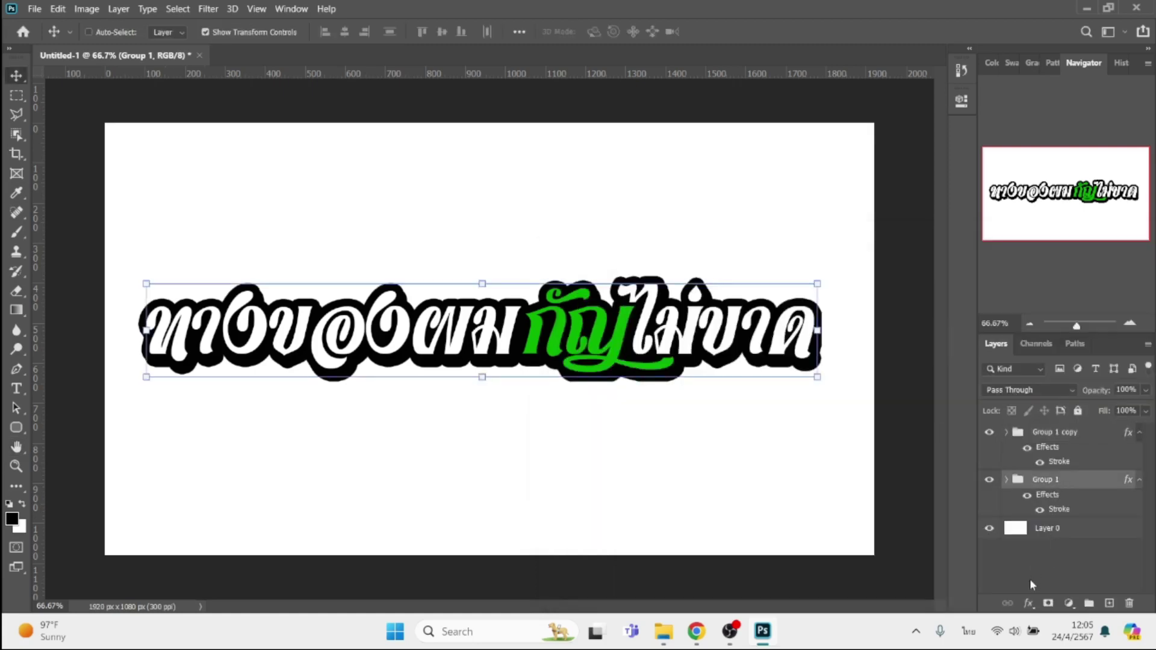
- Add a bright green stroke to Group 1 and increase its width
click(1028, 602)
click(1051, 485)
click(810, 412)
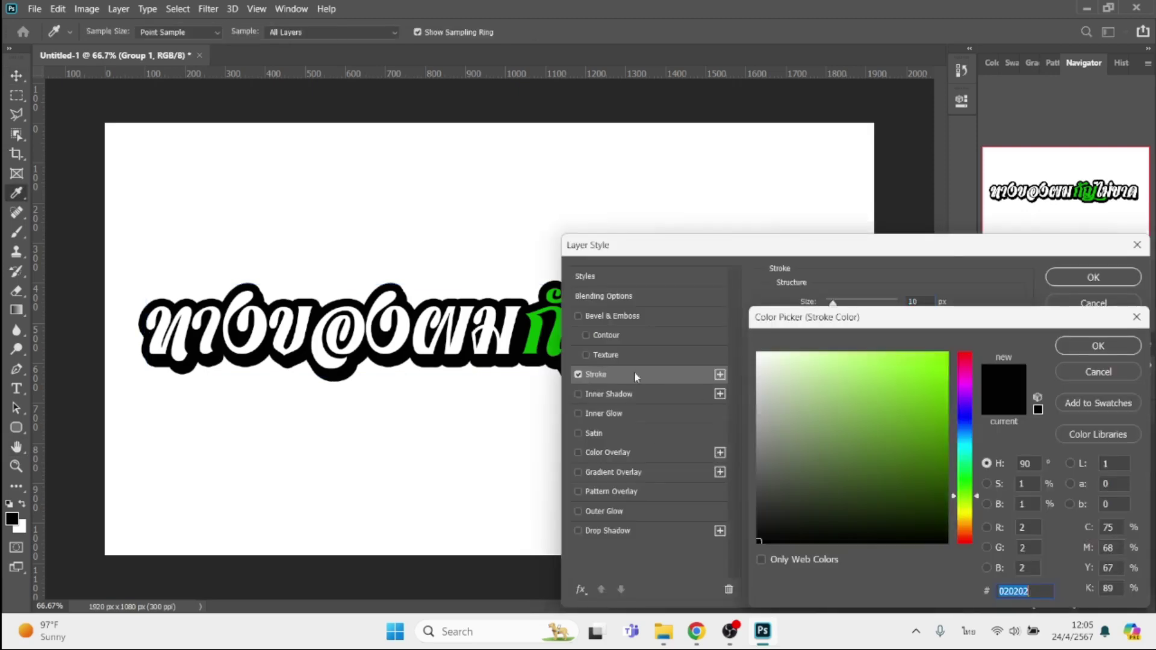
click(948, 354)
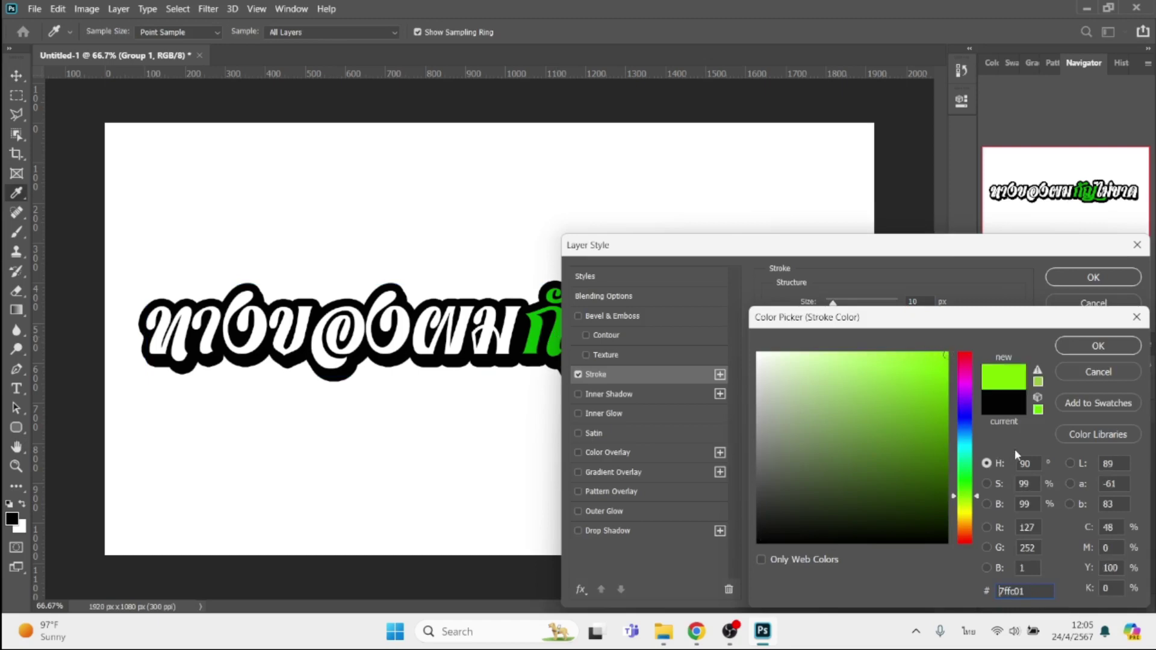
key(Return)
key(Up)
key(Up)
key(Up)
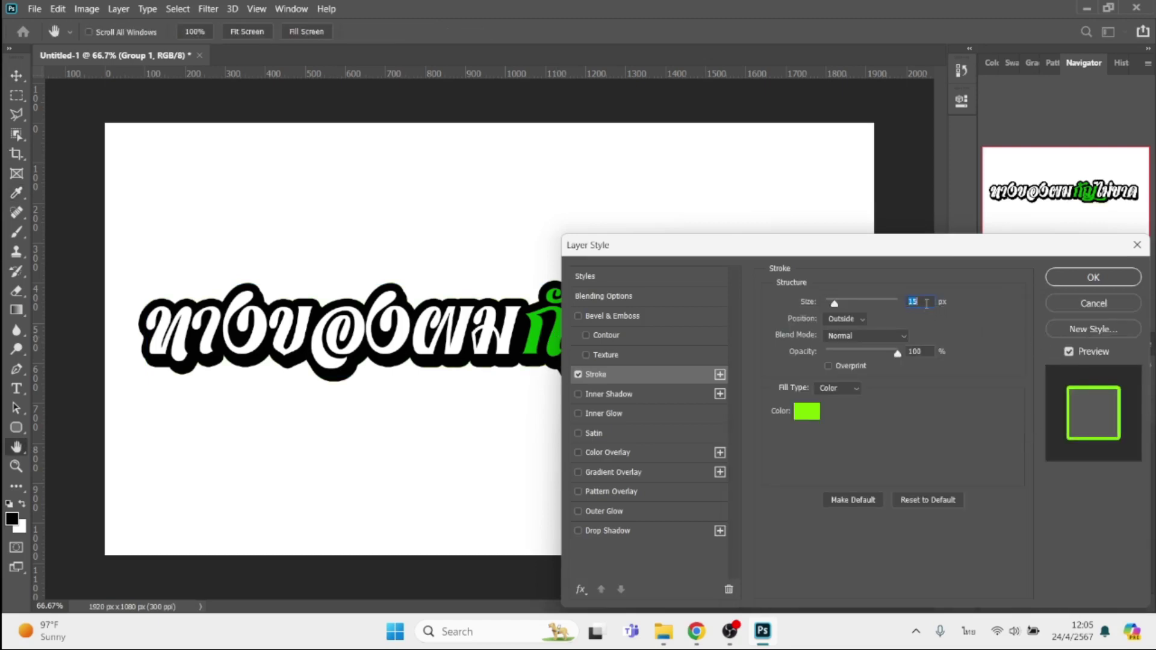
key(Up)
key(Up)
key(Up)
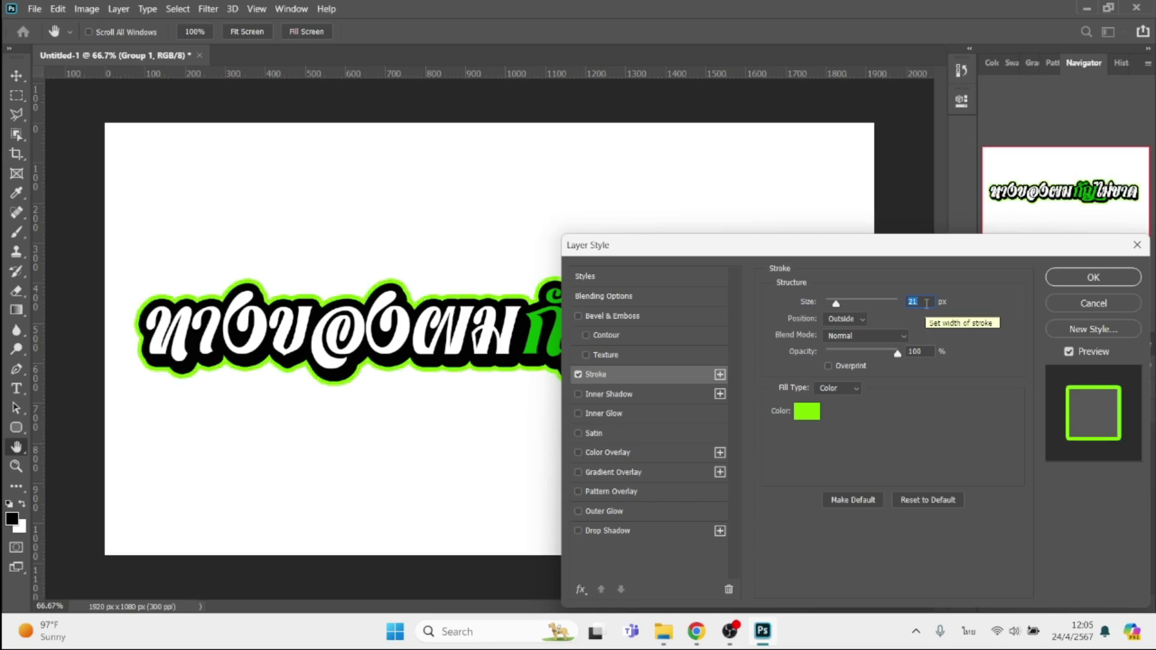
- Preview red, magenta, pink, cyan, blue, green, yellow and orange-red stroke colours
click(805, 415)
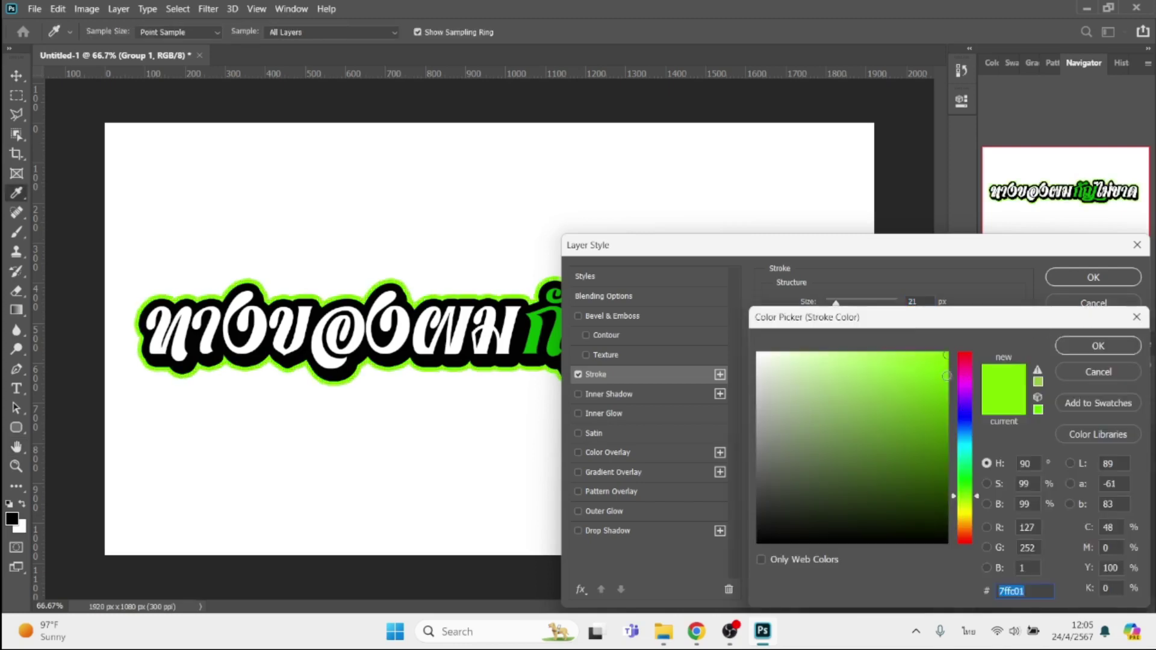
click(965, 359)
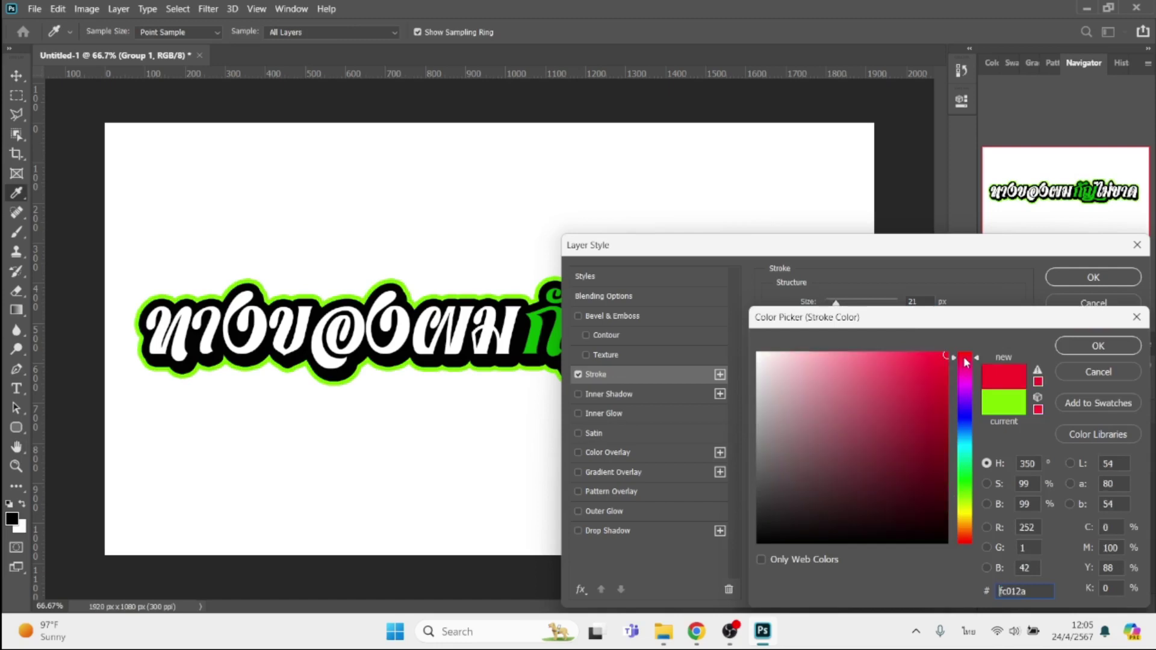
click(966, 389)
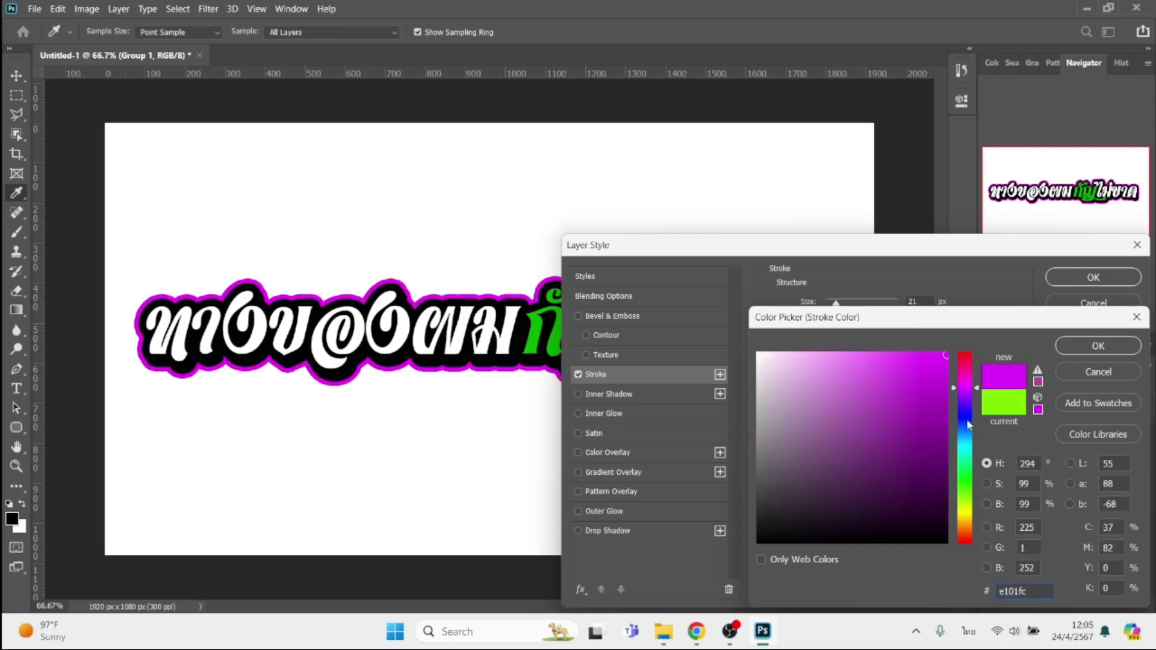
click(965, 367)
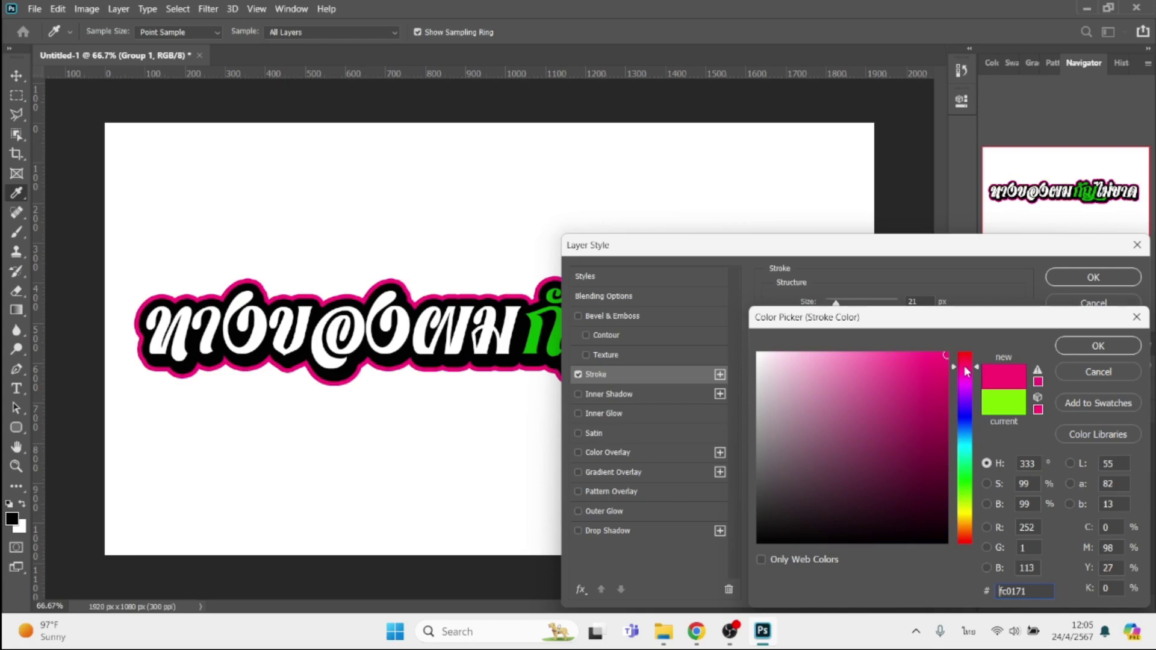
click(966, 446)
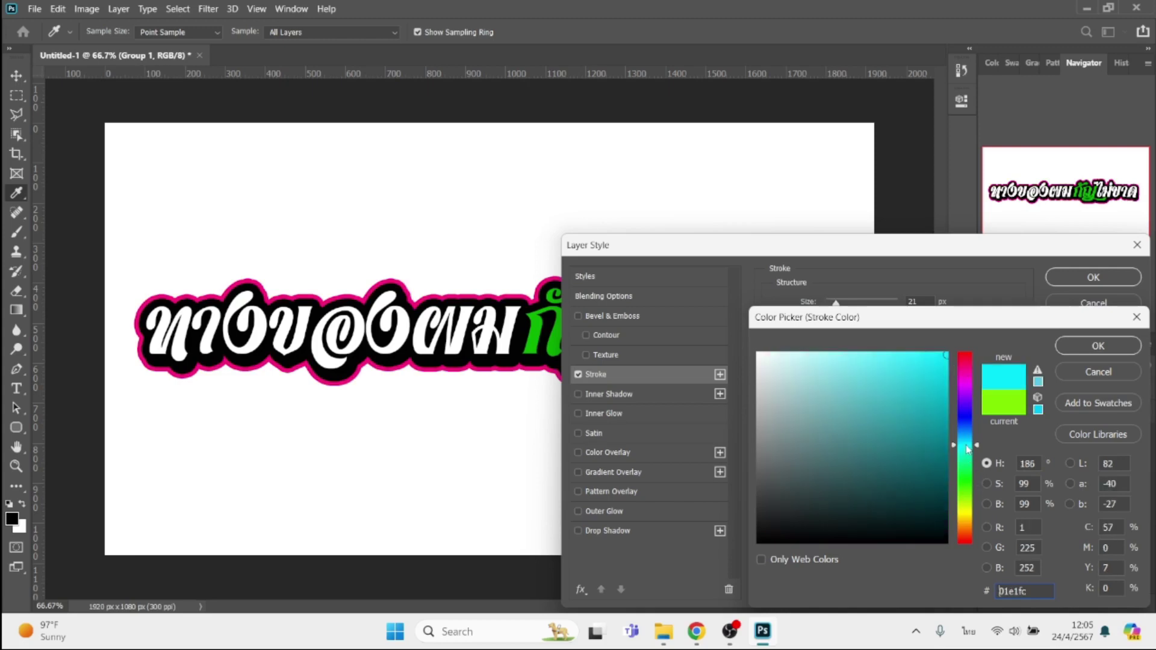
click(968, 433)
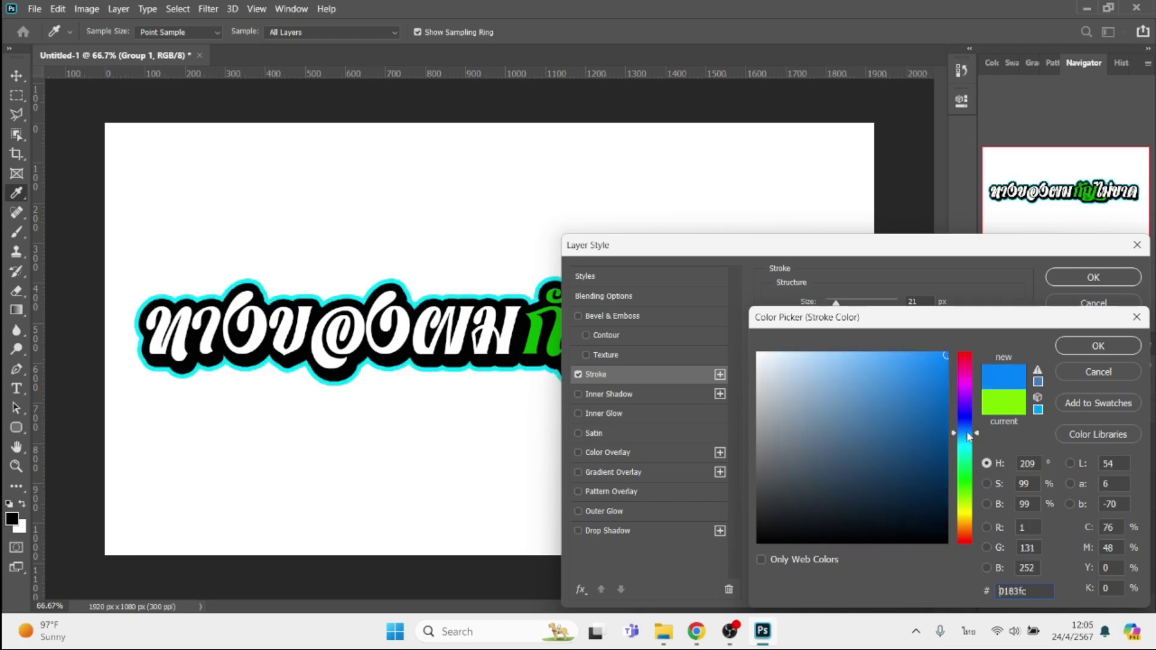
click(972, 492)
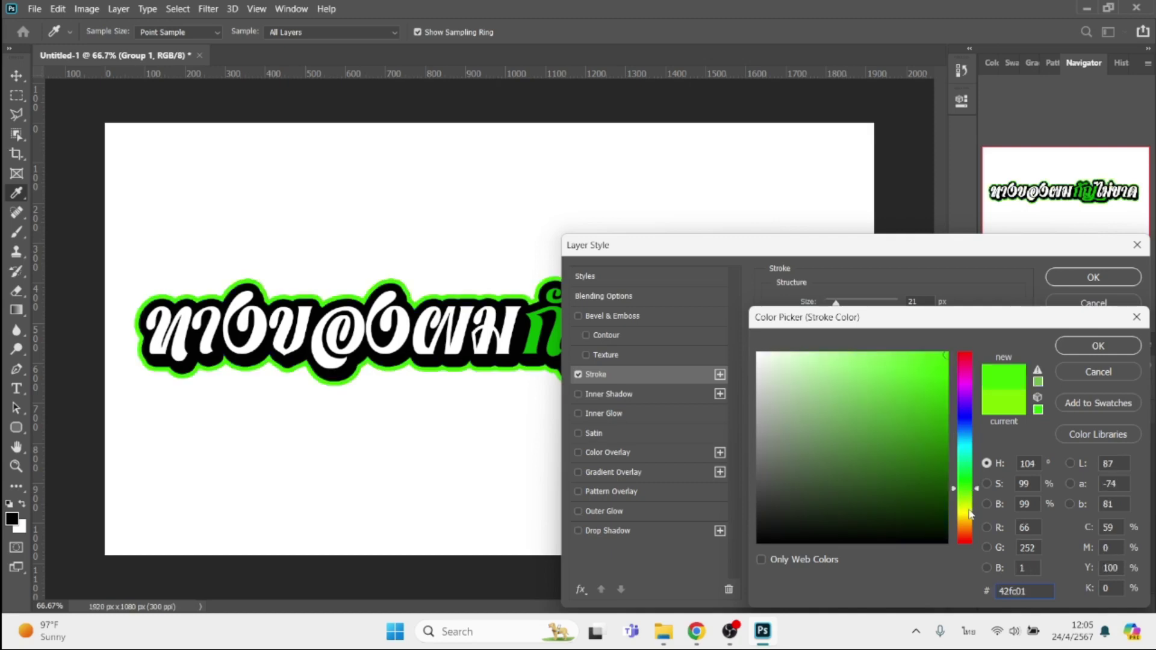
click(970, 511)
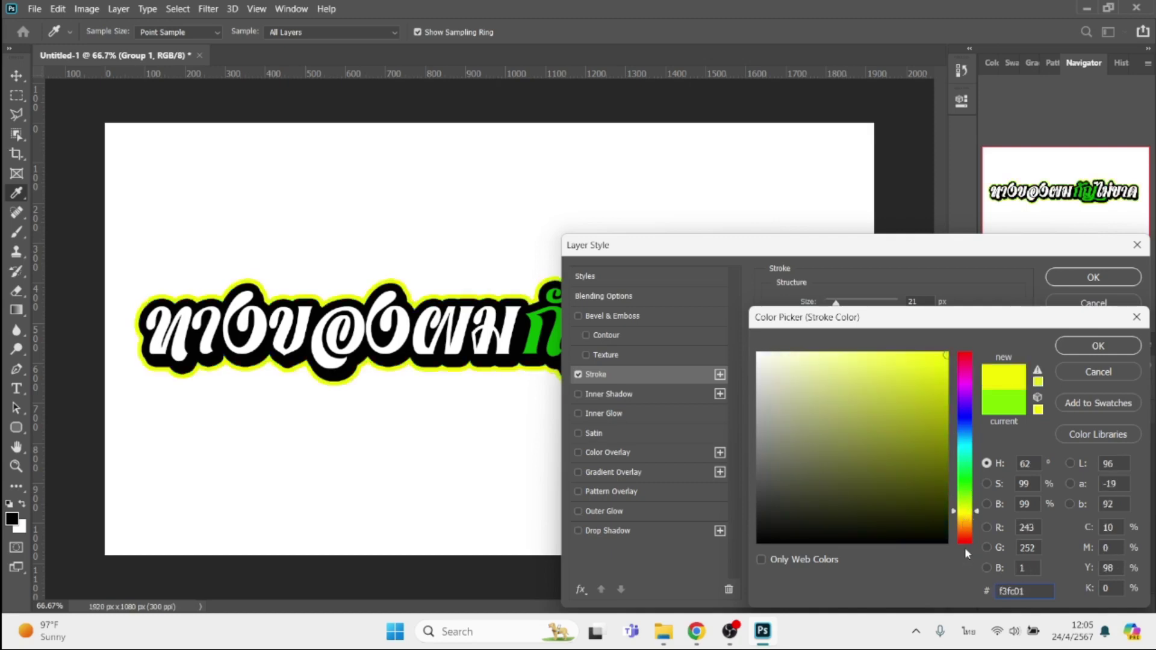
click(965, 539)
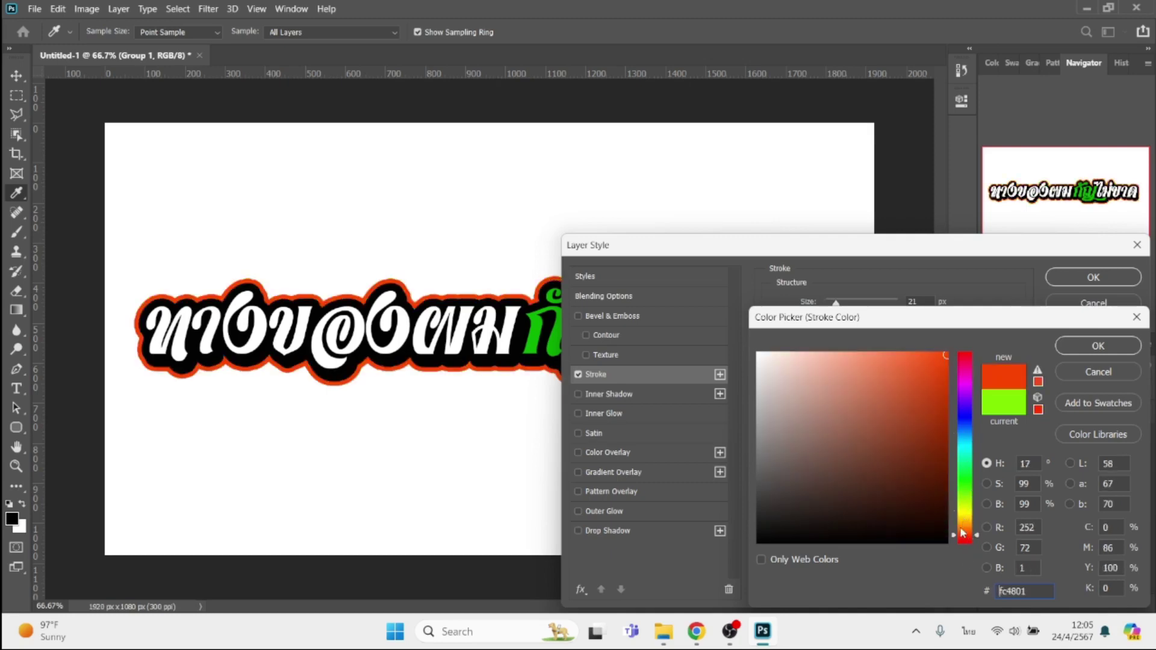
- Settle on a brighter green stroke, thicken it to about 26 px, and apply it
click(542, 328)
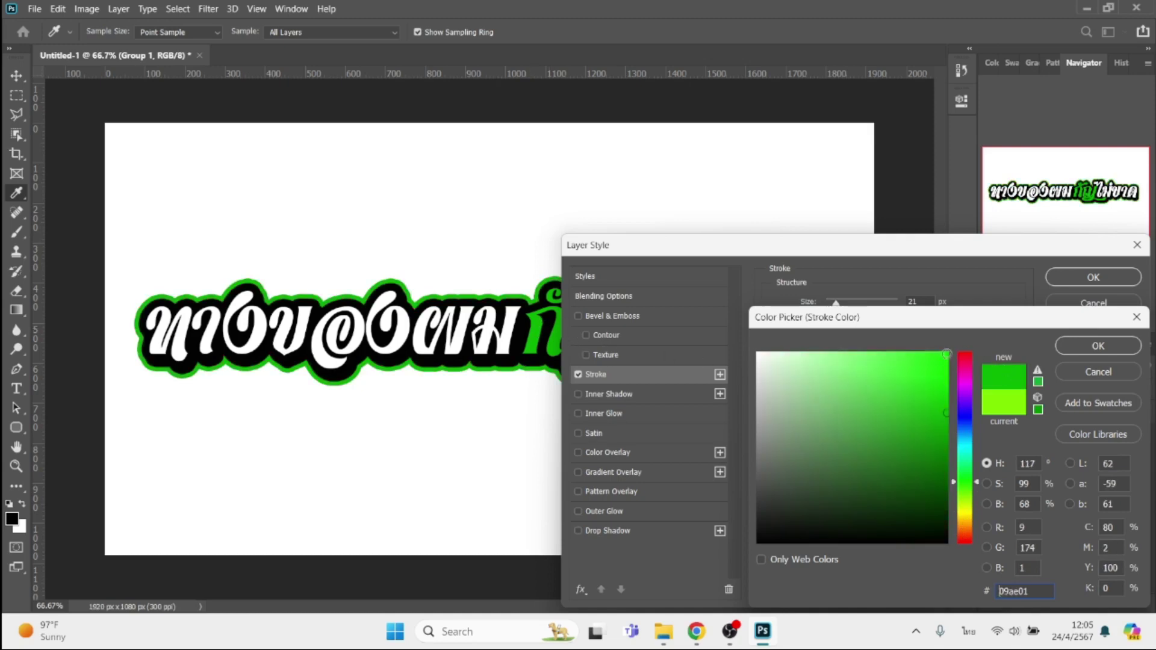
click(947, 354)
key(Return)
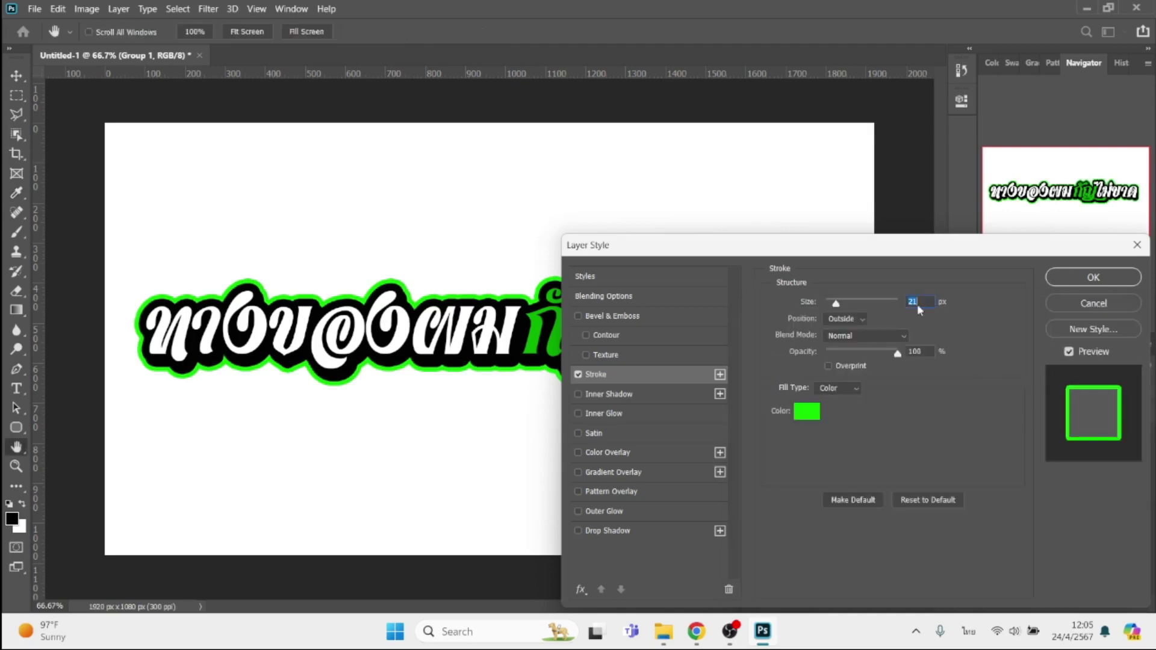
key(Up)
key(Up)
key(Up)
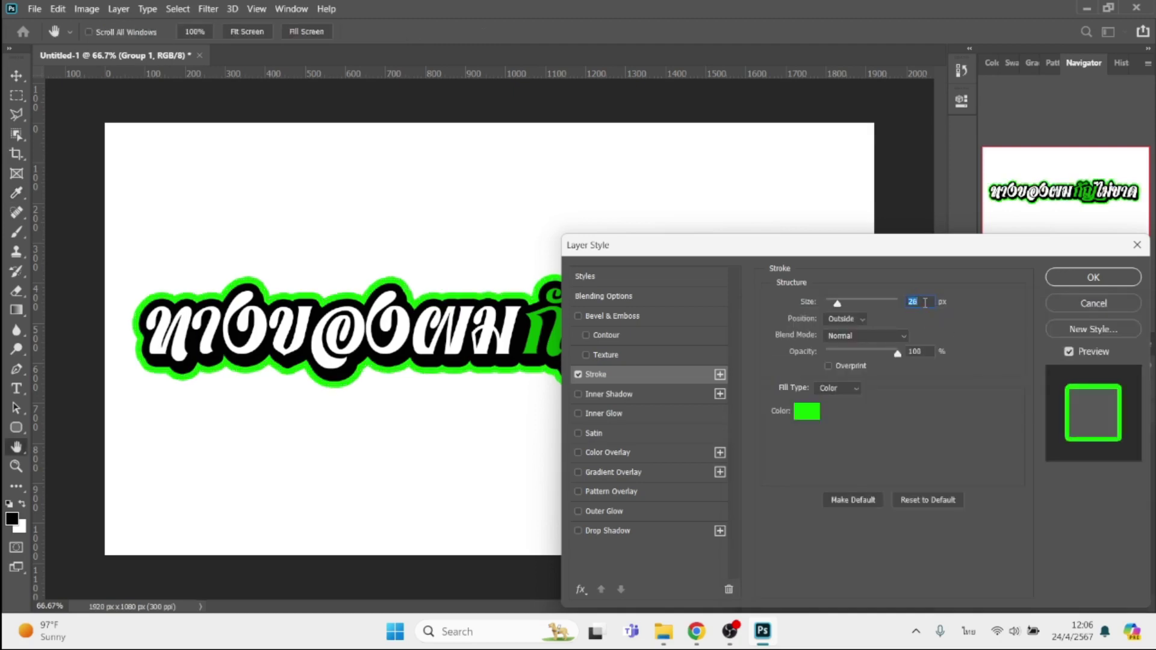
key(Return)
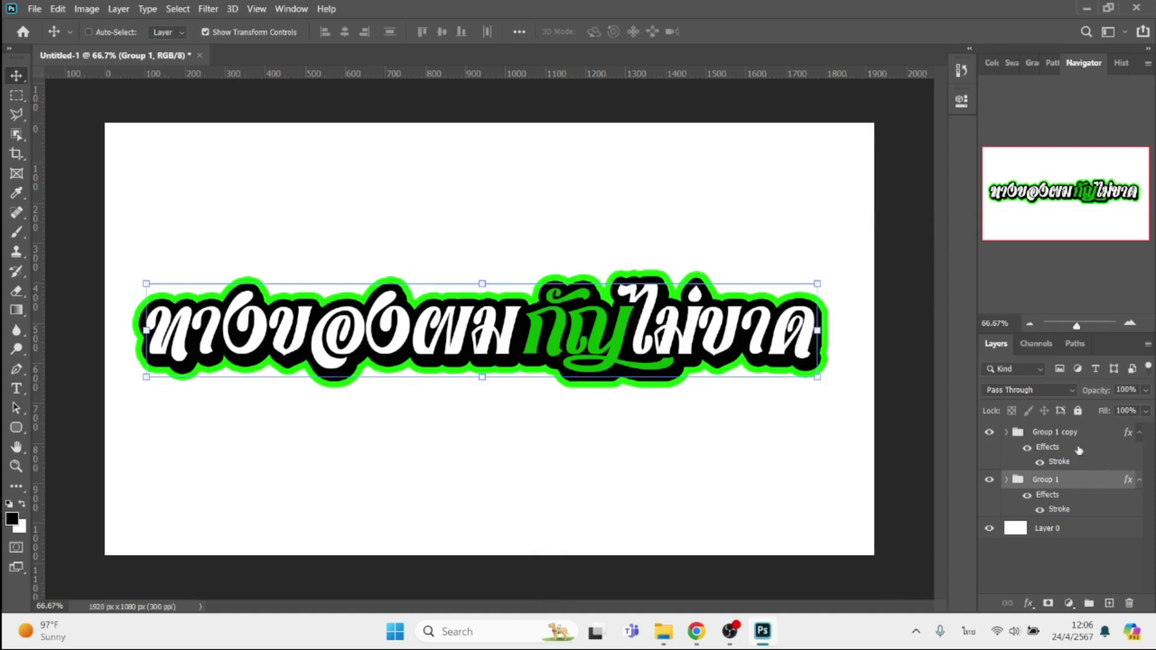
- Combine Group 1 and Group 1 copy into one new group, and hide Layer 0 for a transparent background
shift+click(1077, 440)
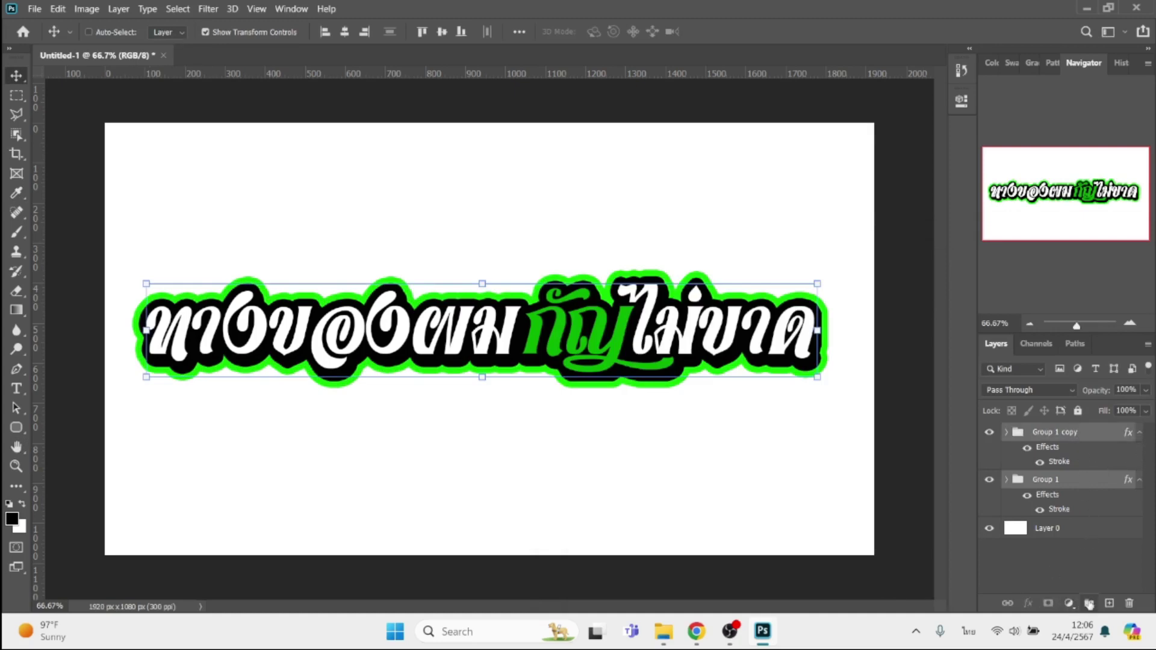
click(1089, 602)
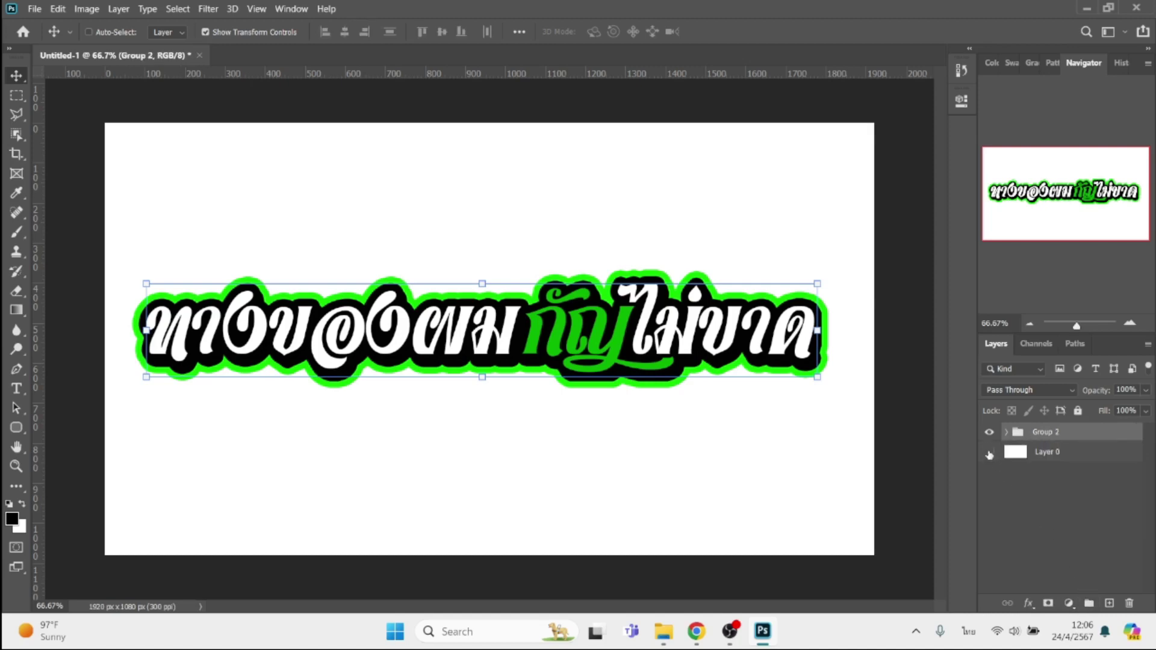
click(989, 453)
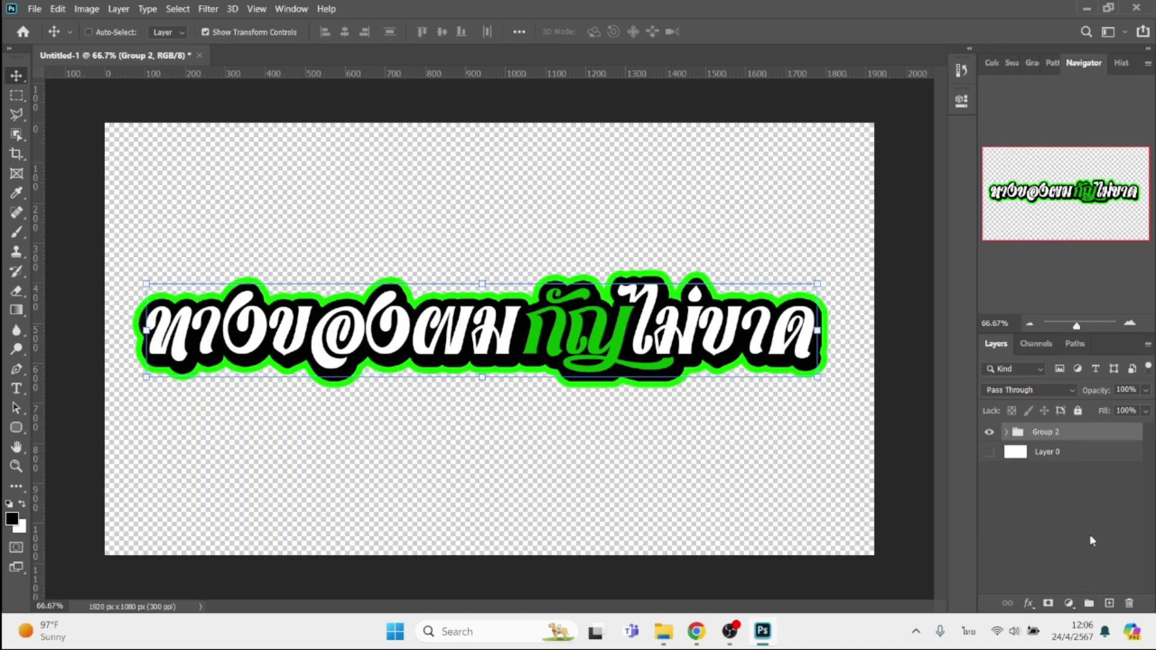
key(ctrl+s)
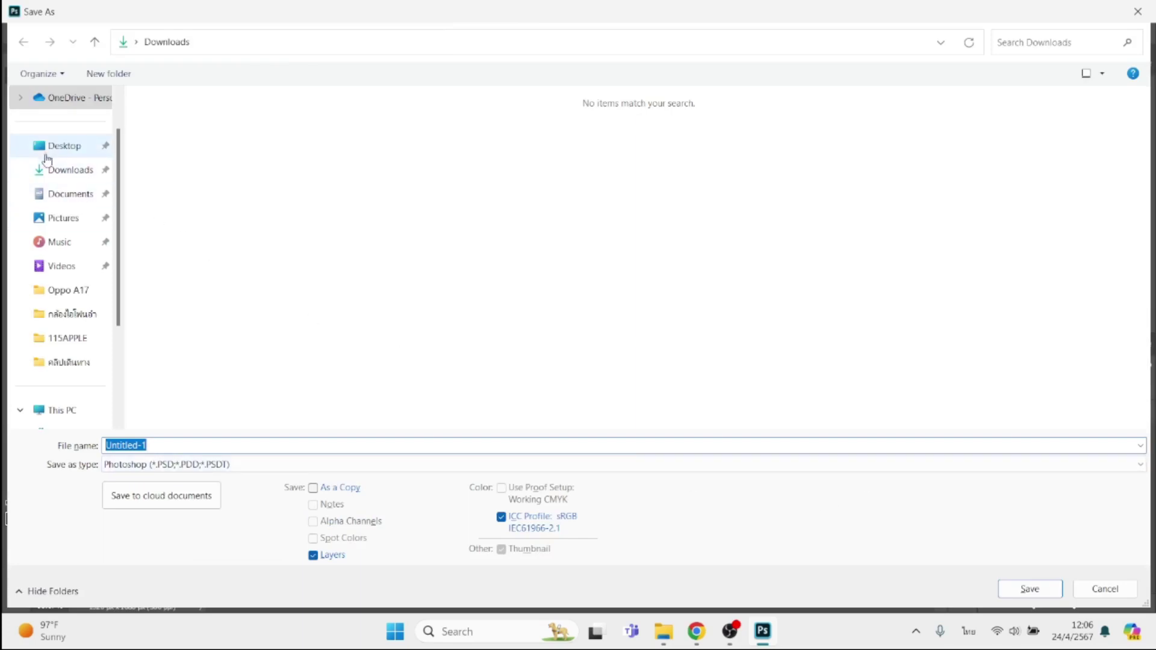
- Save the logo to the Desktop as a PNG under a Thai file name beginning 'ท'
click(59, 149)
click(262, 447)
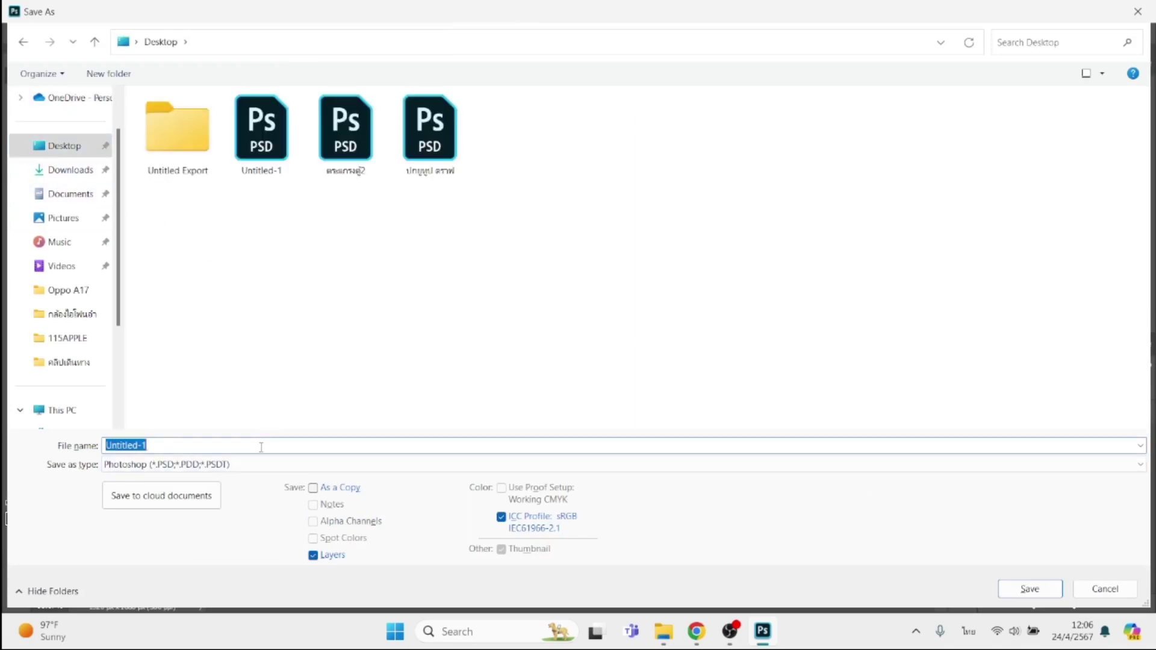
text(ทางของผมก็ไม่ยาก)
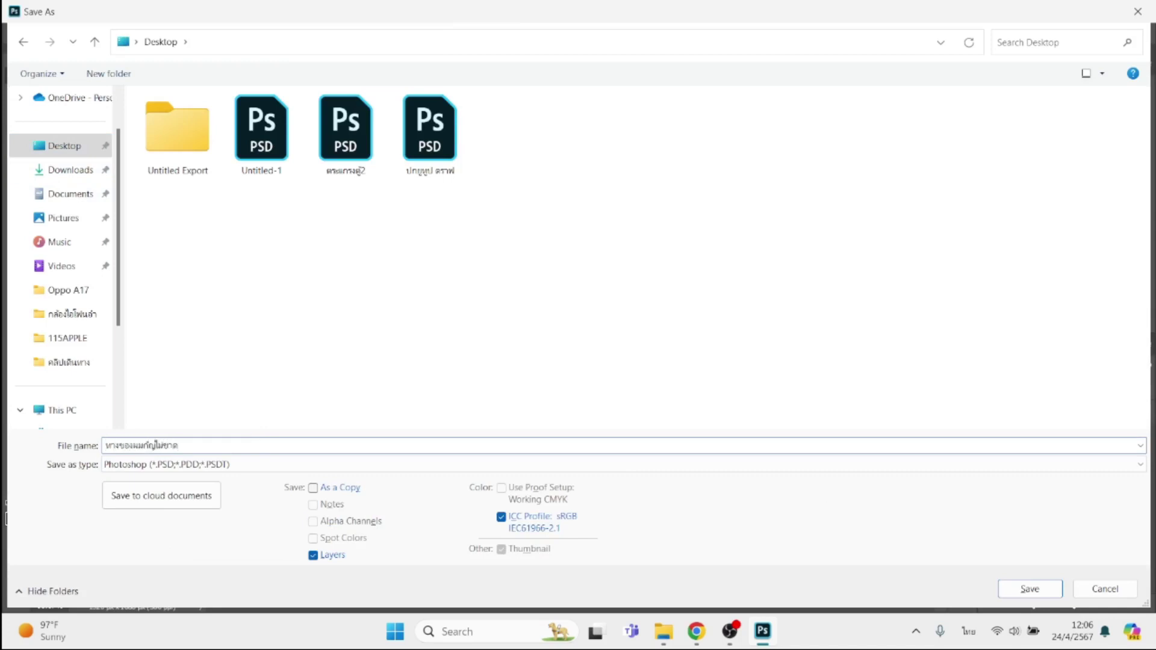
click(180, 465)
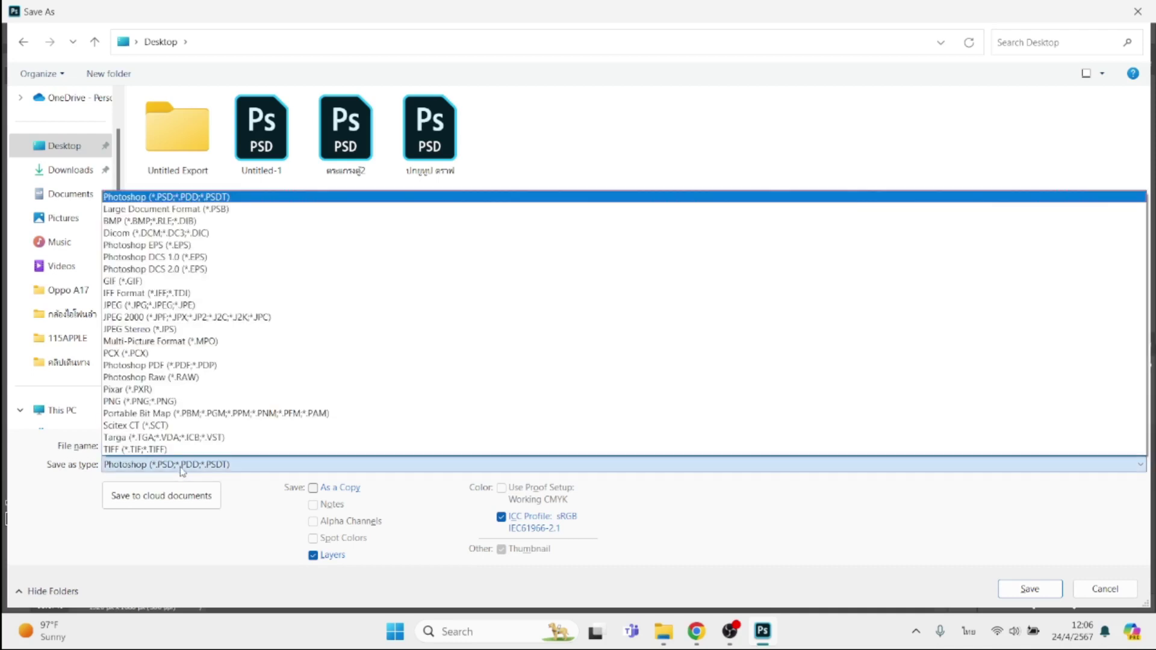
click(160, 401)
key(Return)
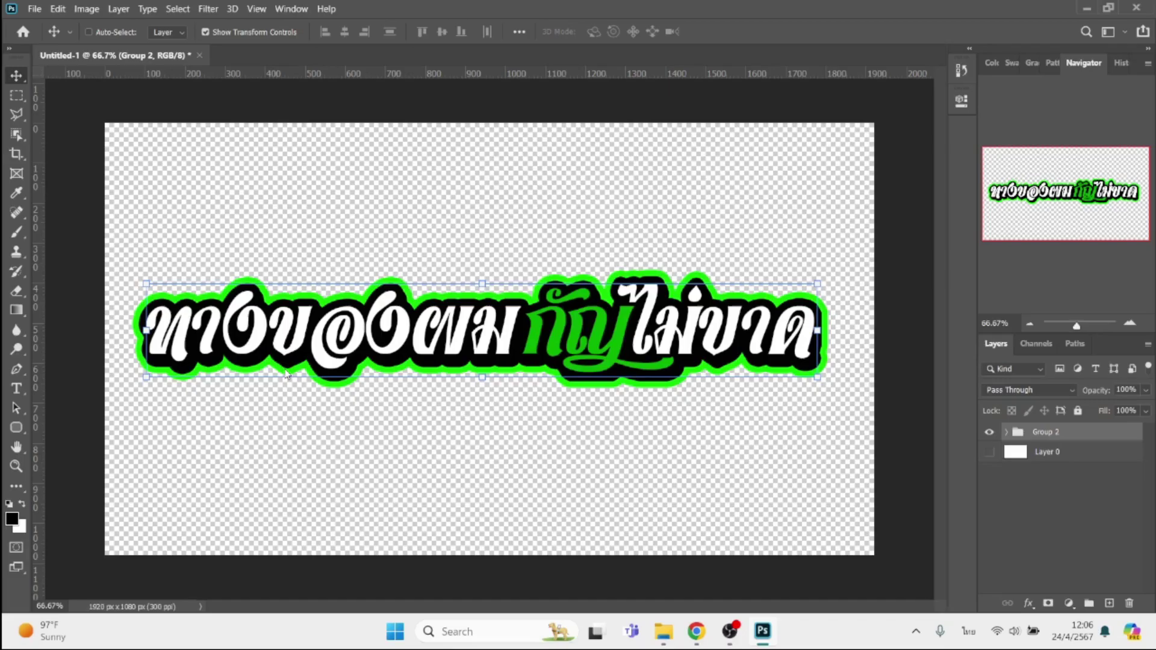
- Accept the PNG options, minimise Photoshop and open the saved PNG logo from the desktop
key(Return)
click(1087, 8)
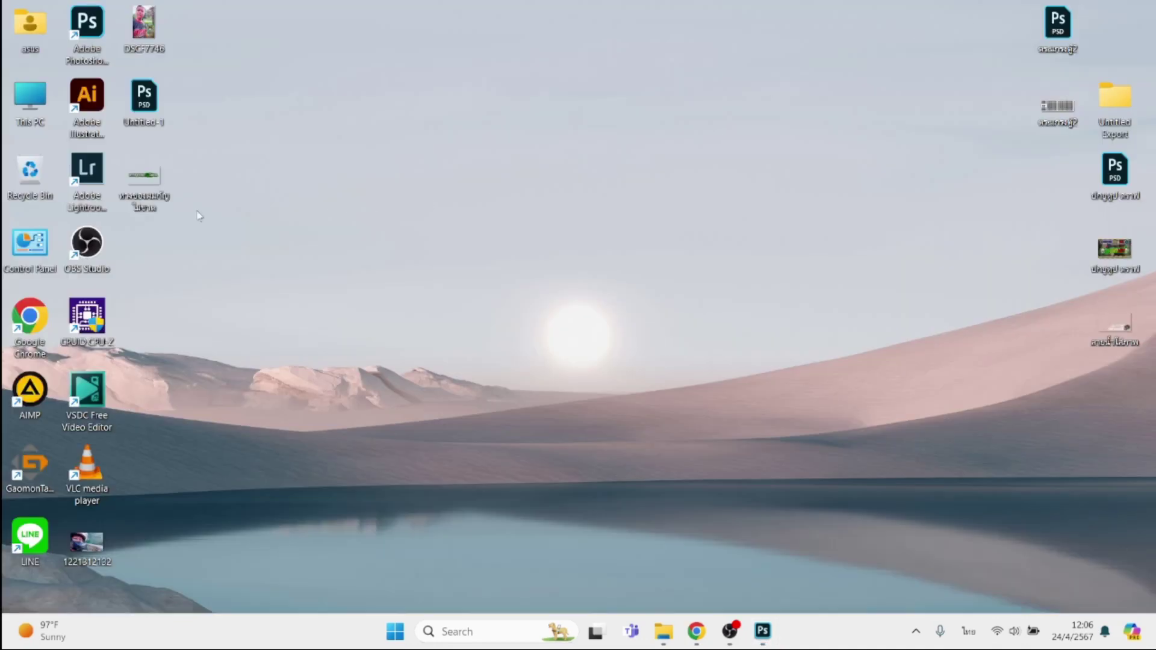
double_click(143, 197)
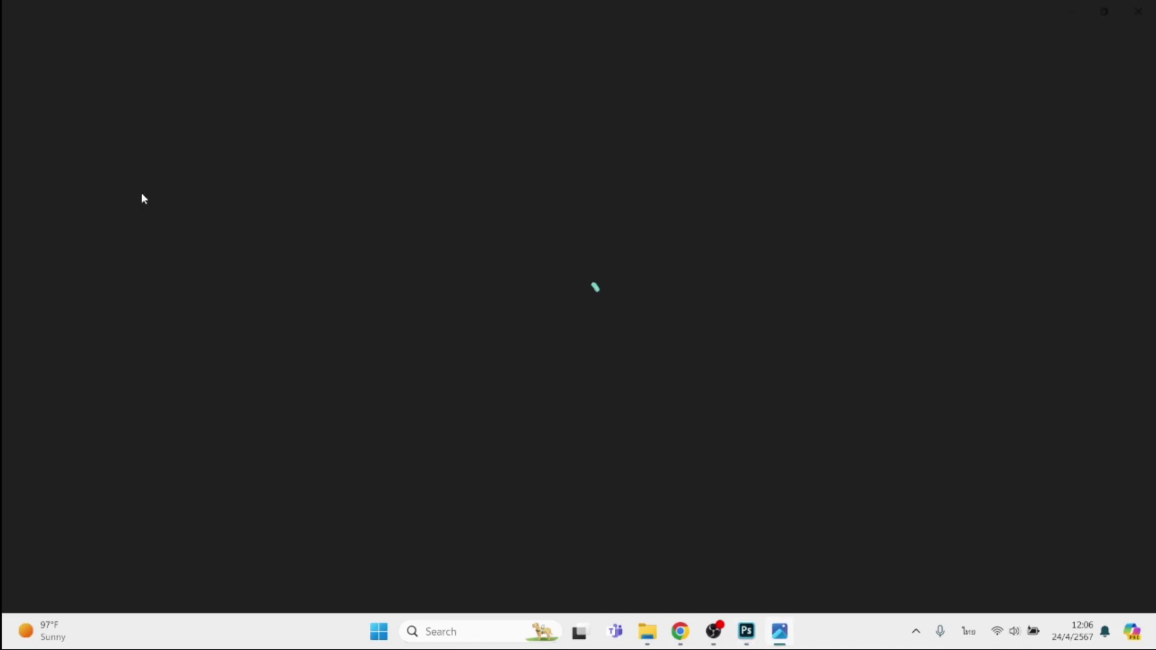